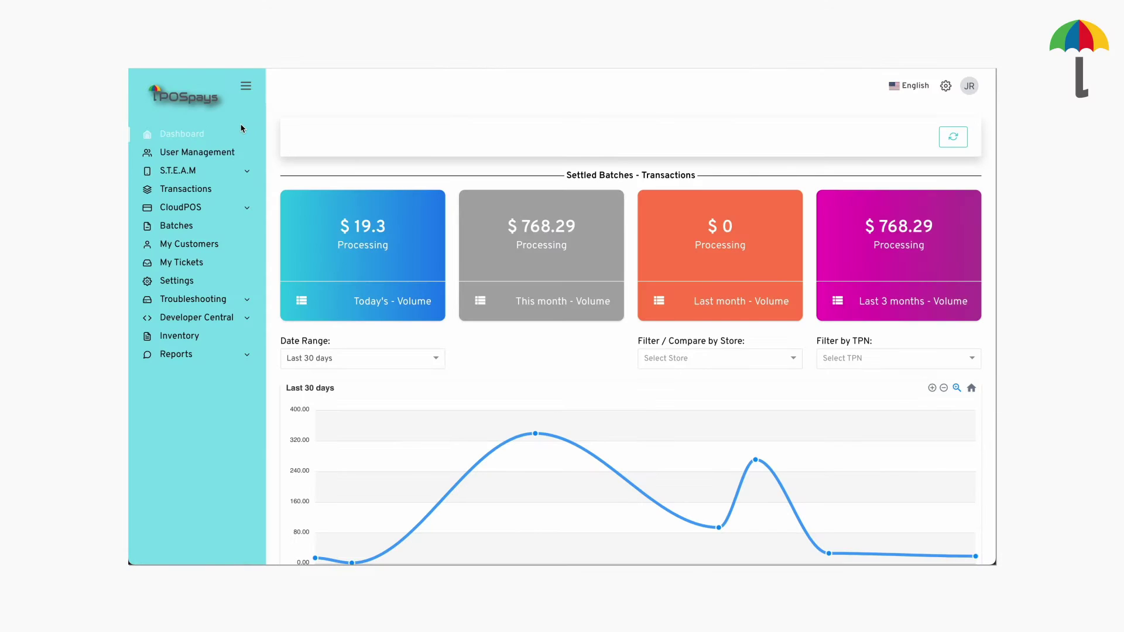
Go to the Transactions page listing FreshJuices sales
{"action": "left_click", "coordinate": [192, 189]}
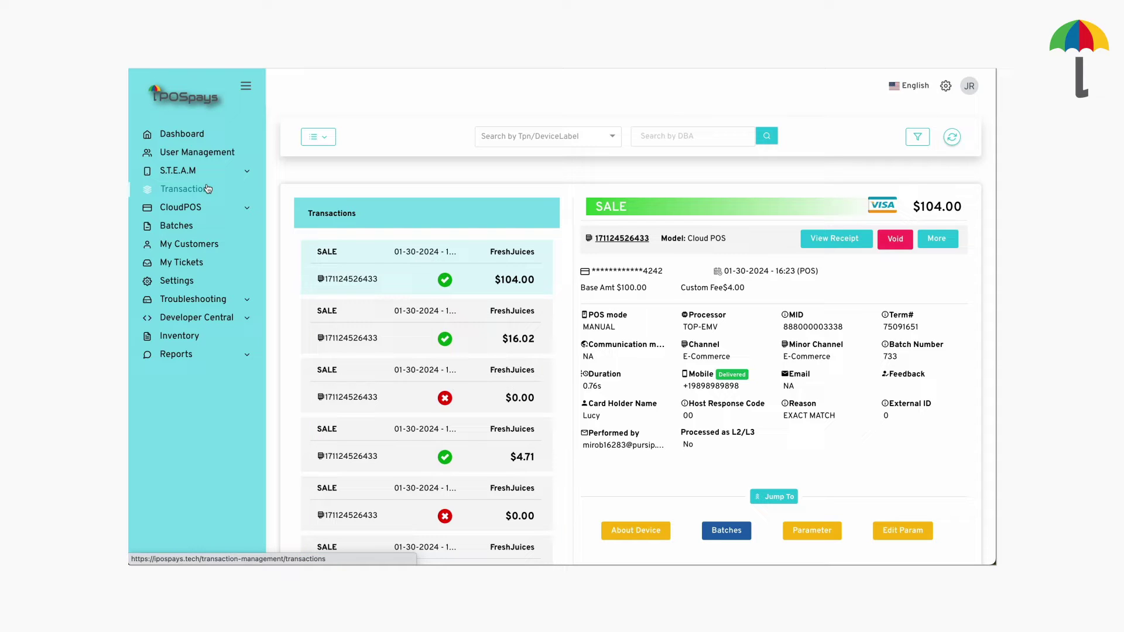
{"action": "left_click", "coordinate": [499, 140]}
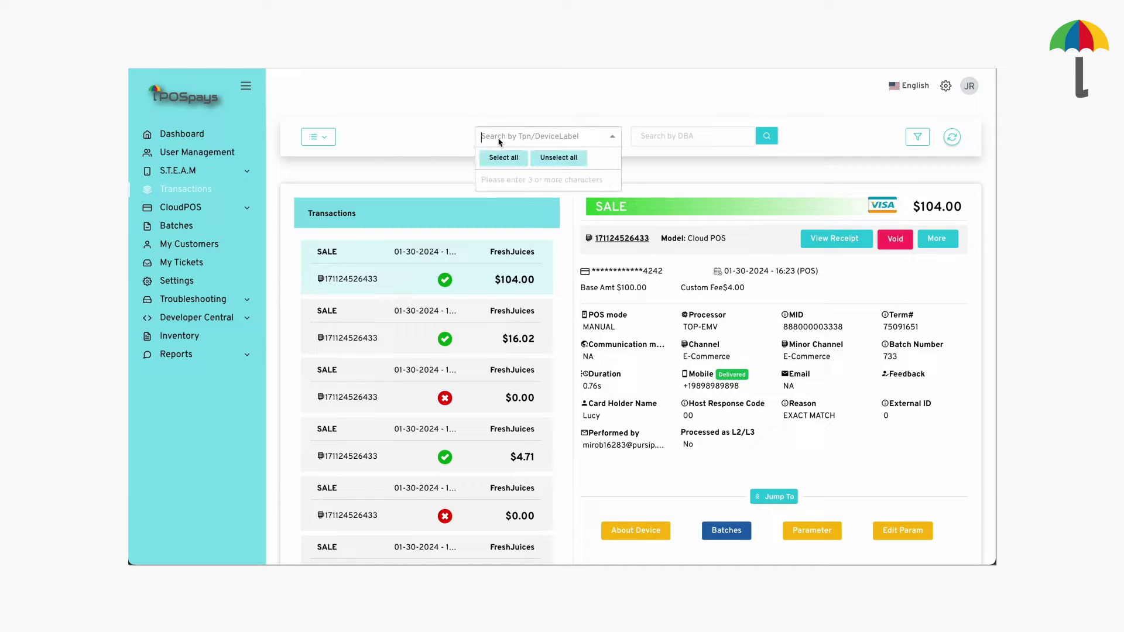
{"action": "key", "text": "Return"}
{"action": "left_click", "coordinate": [639, 146]}
{"action": "type", "text": "FreshJuices"}
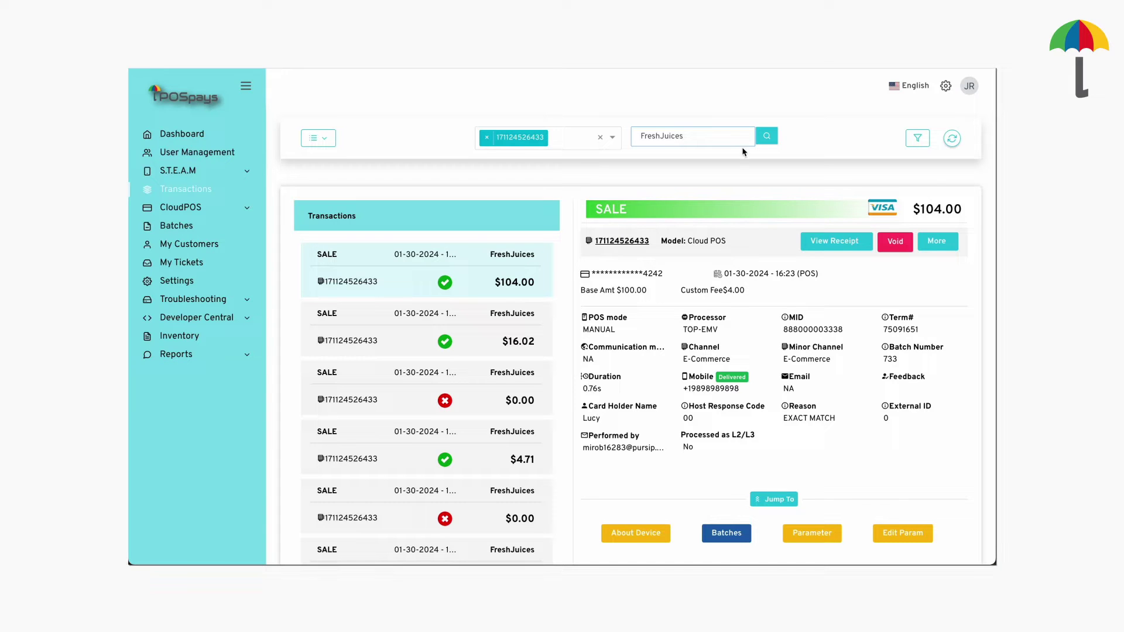
Narrow the results to one card holder's name using the advanced filters
{"action": "left_click", "coordinate": [916, 139]}
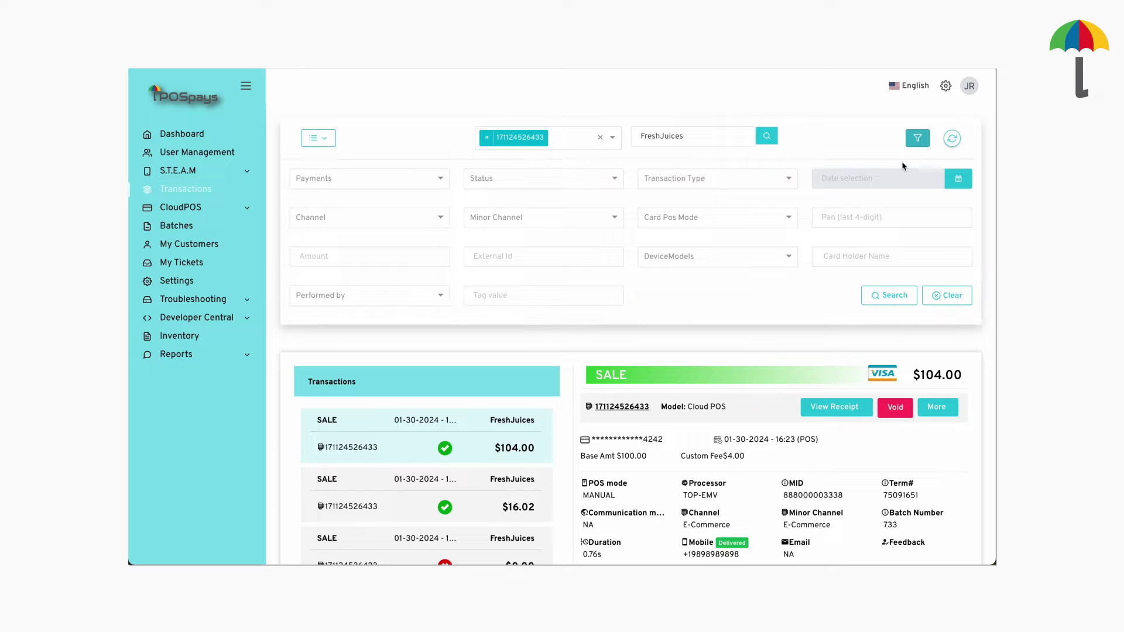
{"action": "left_click", "coordinate": [852, 256]}
{"action": "type", "text": "Lucy"}
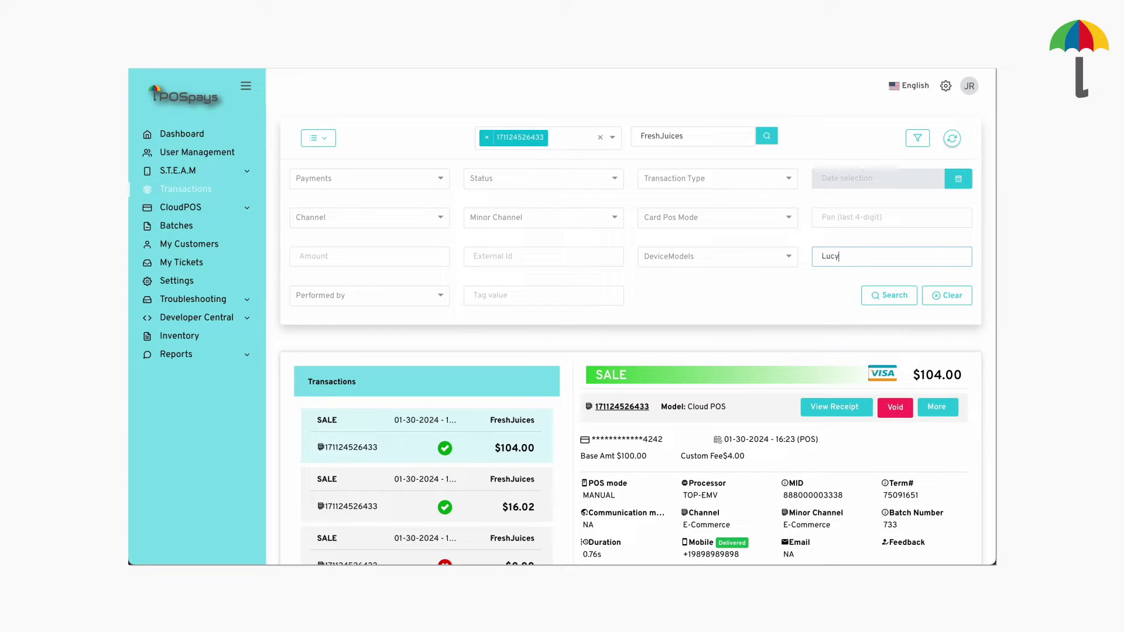
{"action": "left_click", "coordinate": [887, 295]}
{"action": "scroll", "coordinate": [877, 323], "scroll_direction": "down", "scroll_amount": 2}
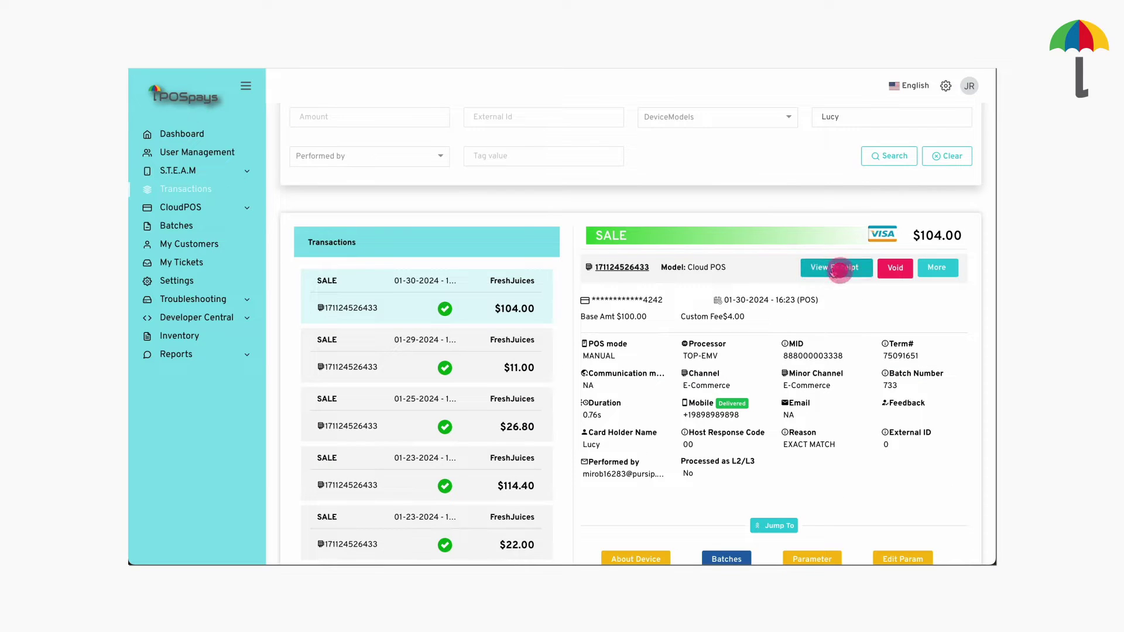
Review the $104.00 sale's customer-copy receipt, then begin voiding that sale
{"action": "left_click", "coordinate": [838, 268]}
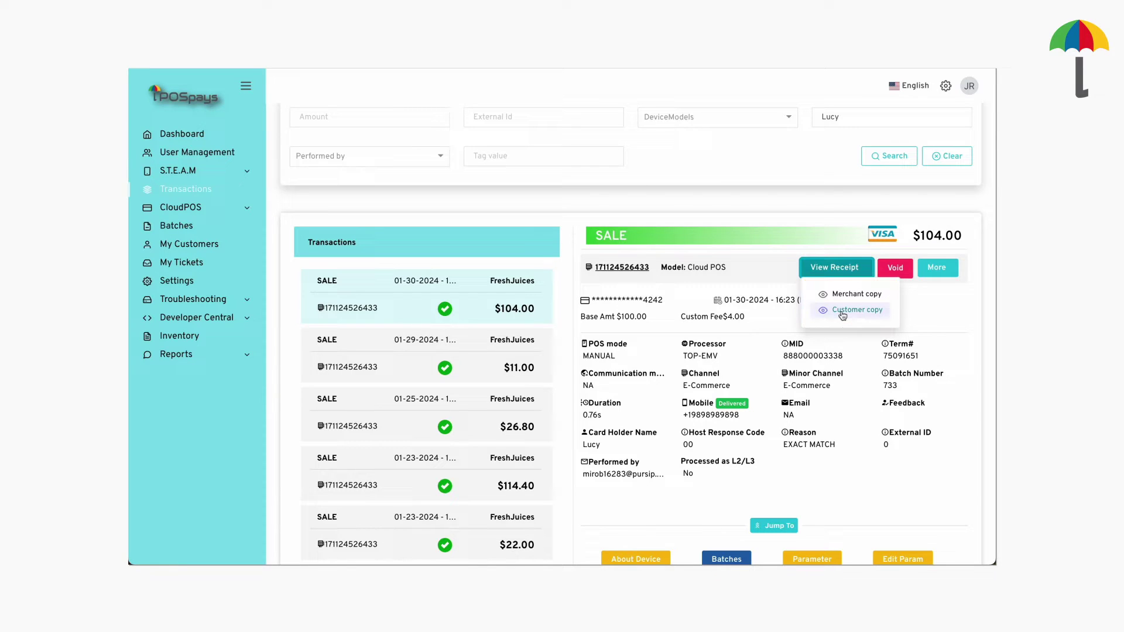
{"action": "left_click", "coordinate": [842, 313]}
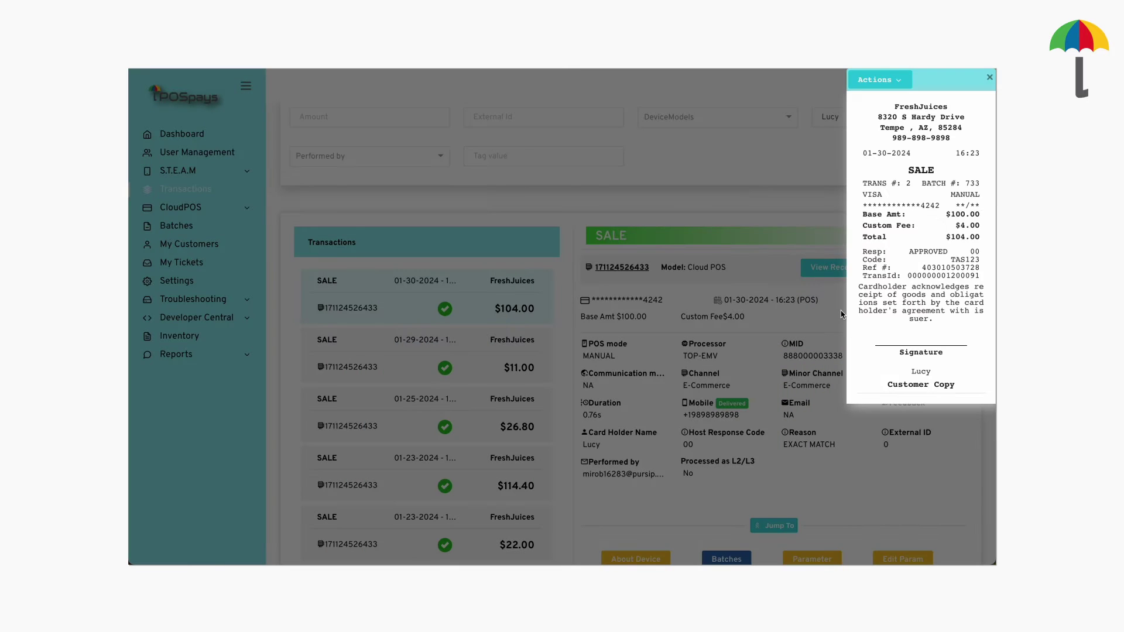
{"action": "left_click", "coordinate": [895, 84]}
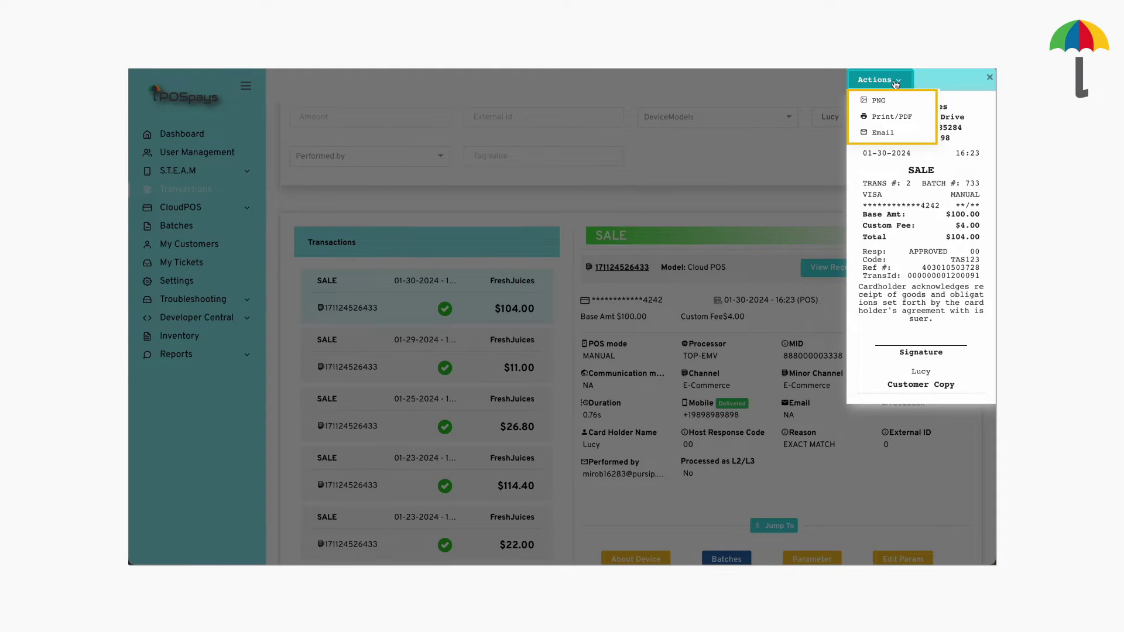
{"action": "left_click", "coordinate": [989, 77]}
{"action": "left_click", "coordinate": [894, 268]}
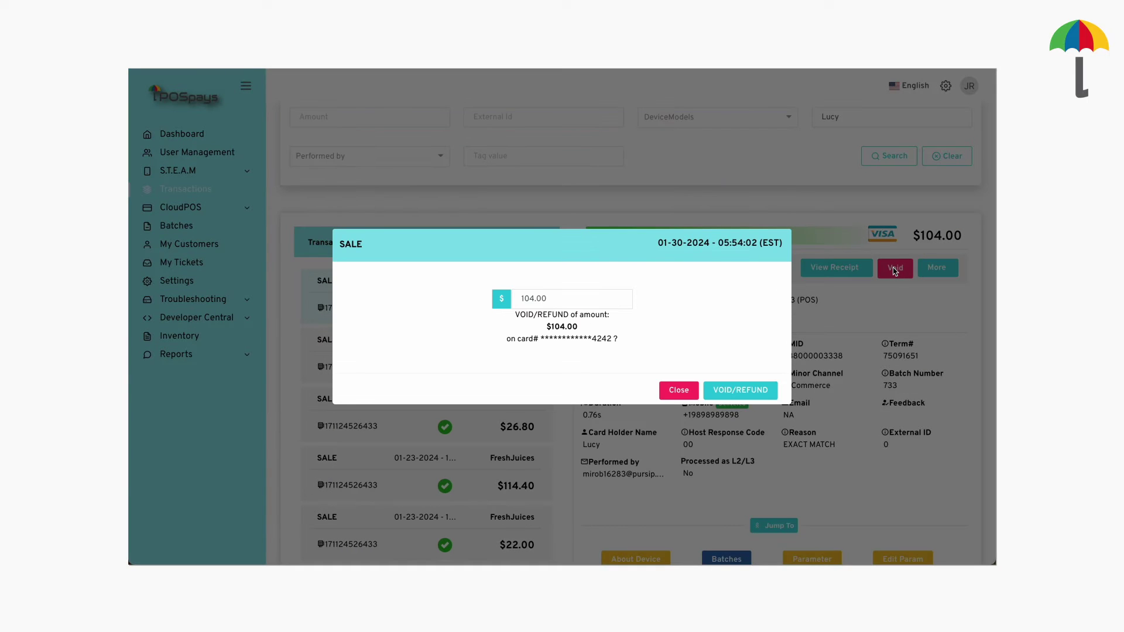
Confirm the $104.00 void and refund the $11.00 sale, dismissing both approvals
{"action": "left_click", "coordinate": [736, 392]}
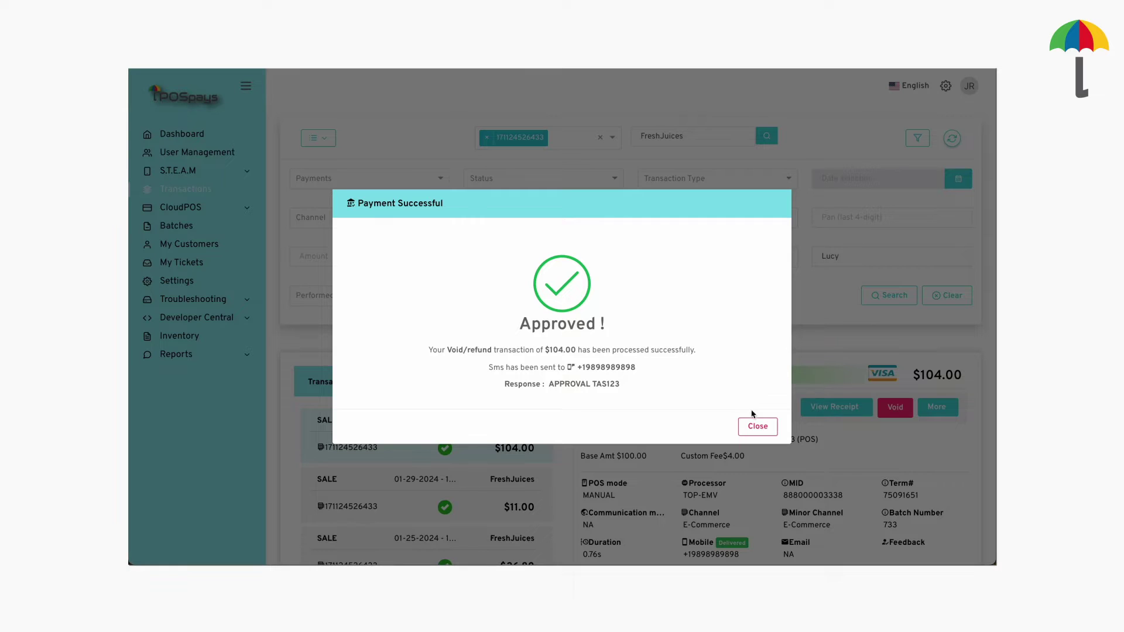
{"action": "left_click", "coordinate": [758, 427]}
{"action": "left_click", "coordinate": [898, 291]}
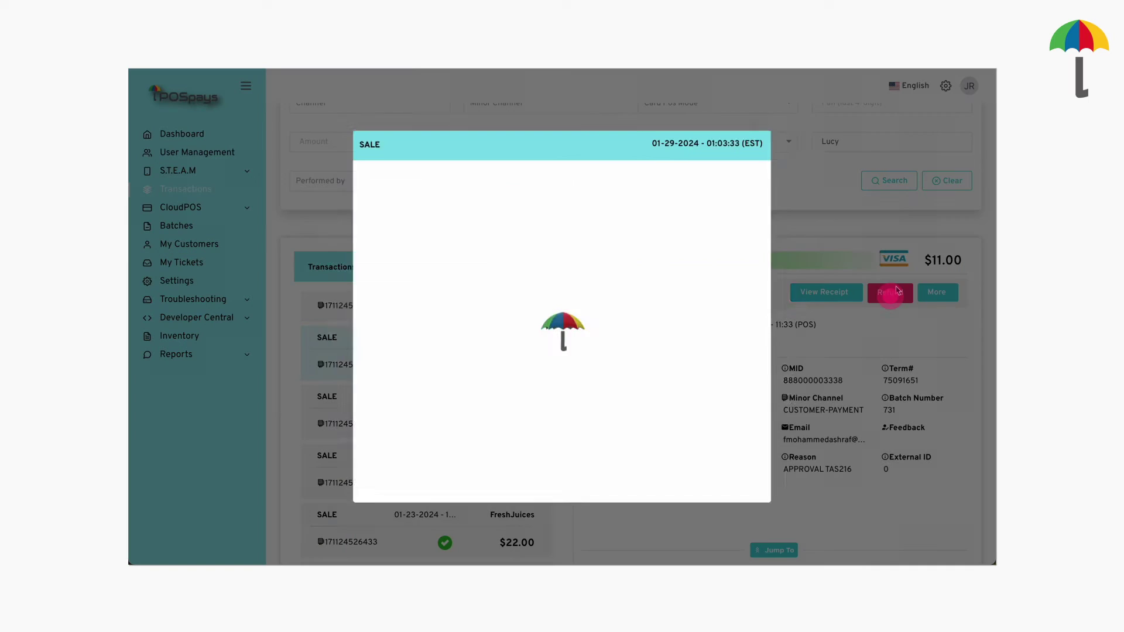
{"action": "left_click", "coordinate": [752, 384]}
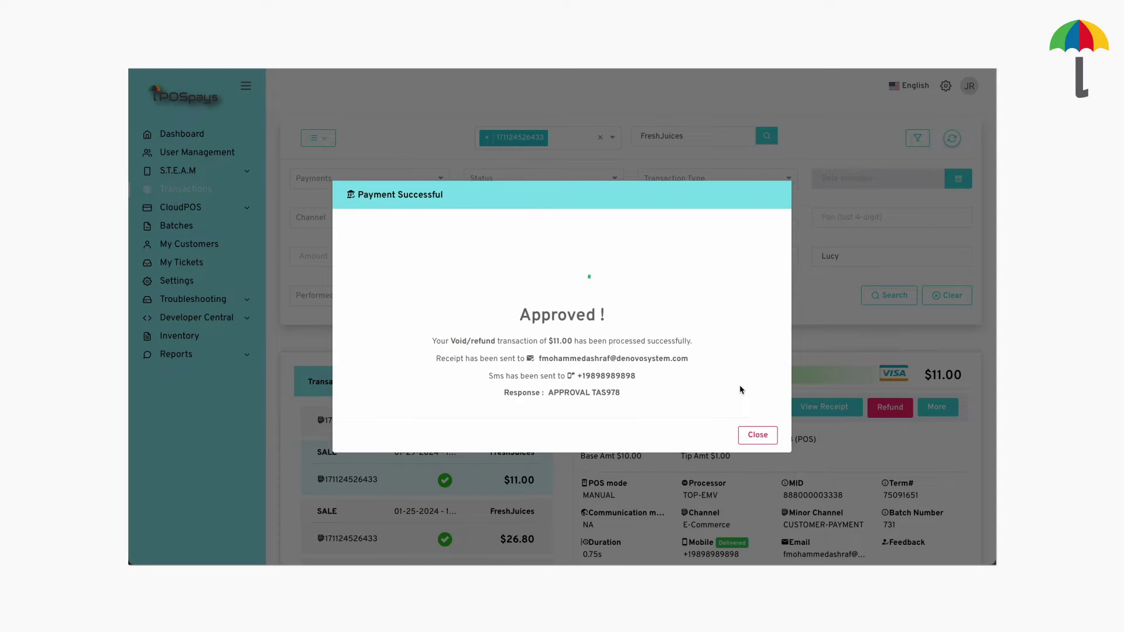
{"action": "left_click", "coordinate": [757, 432]}
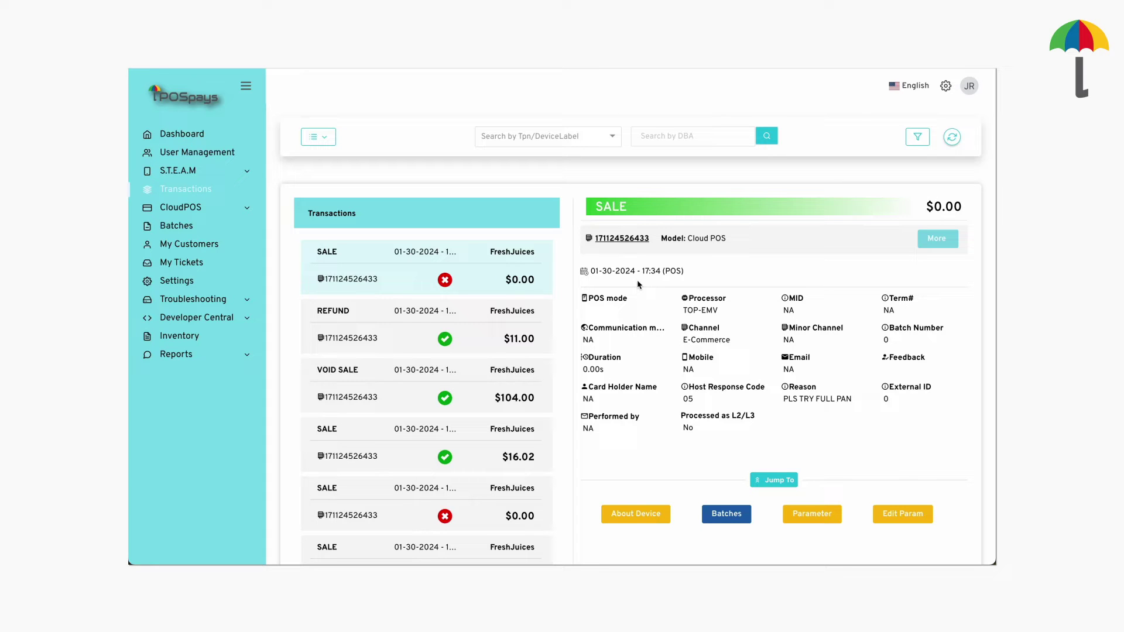
Run a $100 tip additional authorization on the $16.02 sale
{"action": "left_click", "coordinate": [492, 431]}
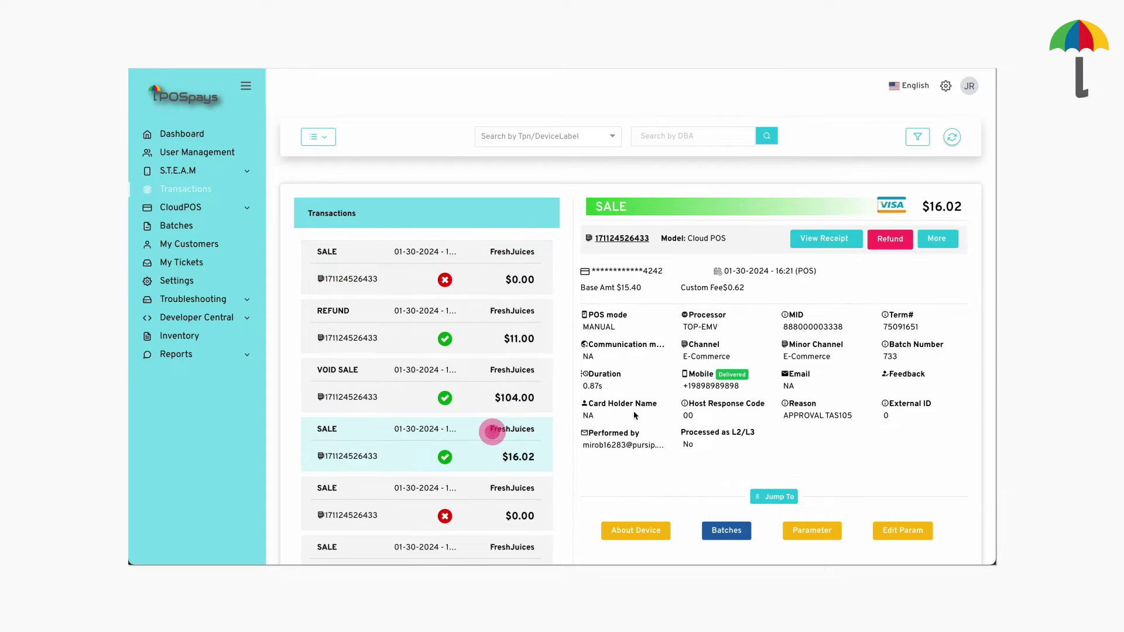
{"action": "left_click", "coordinate": [936, 239]}
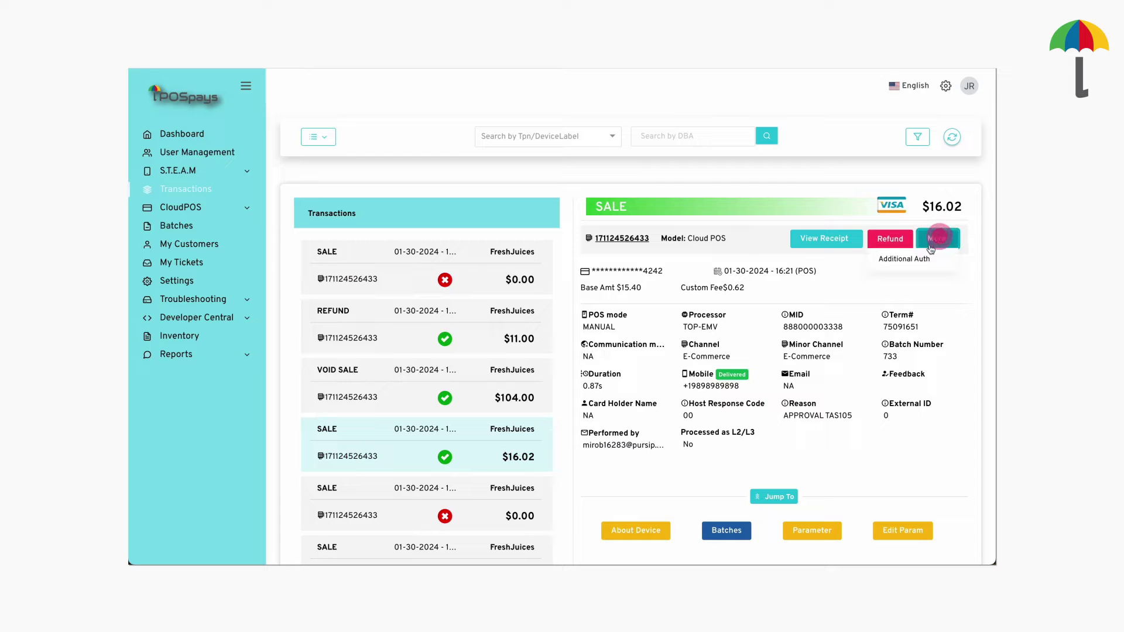
{"action": "left_click", "coordinate": [917, 257]}
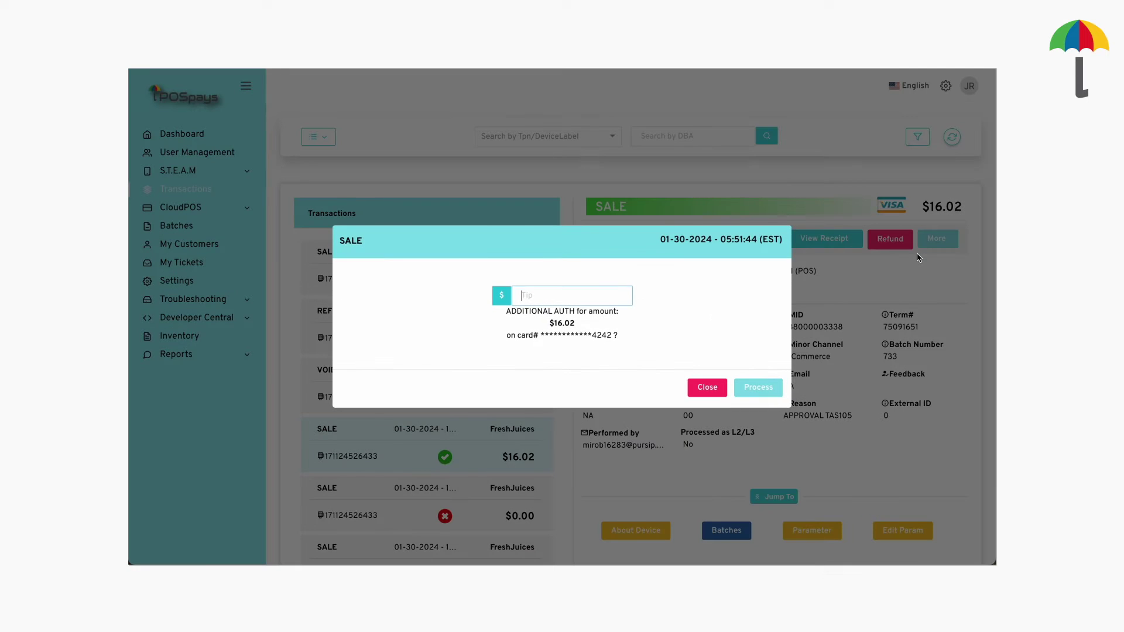
{"action": "type", "text": "100"}
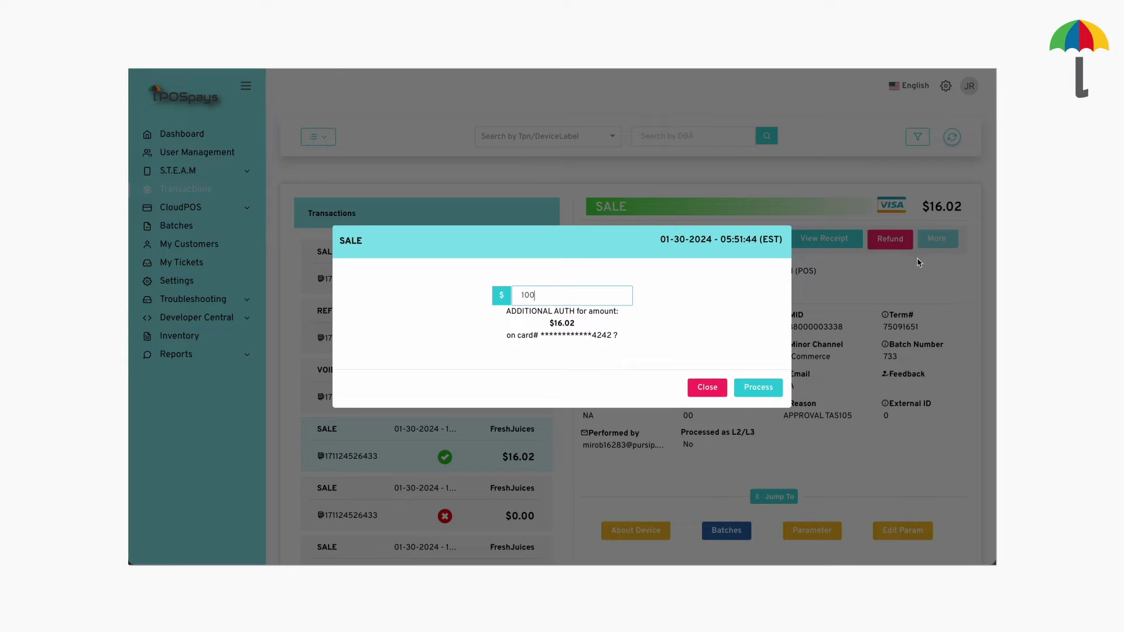
{"action": "left_click", "coordinate": [760, 387]}
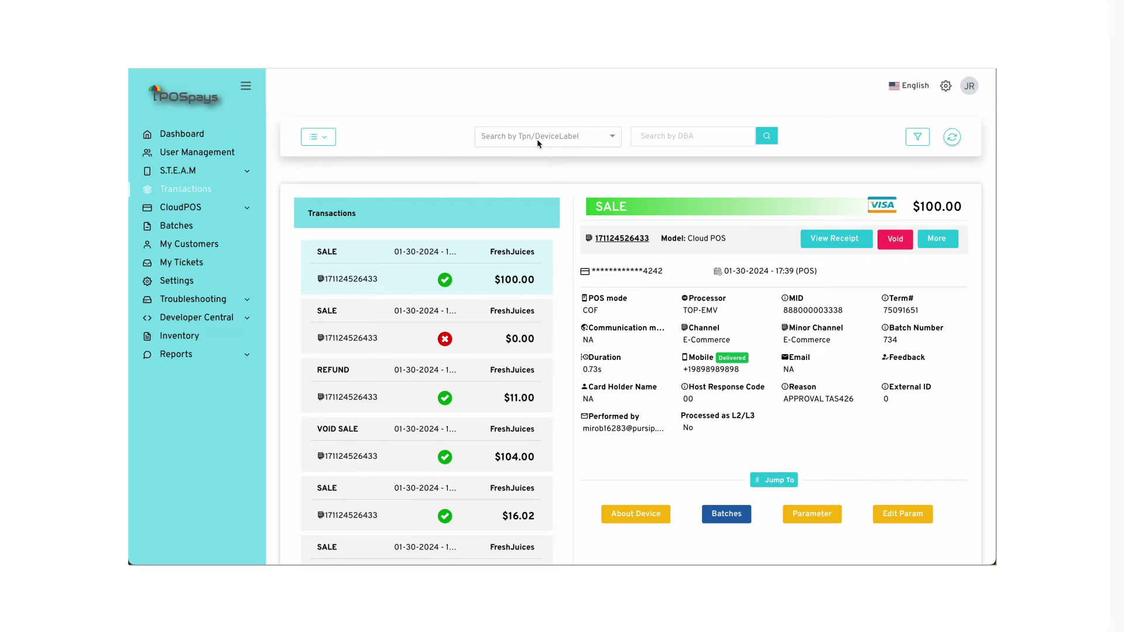
Search devices for 6433 and filter the DBA to FreshJuices
{"action": "left_click", "coordinate": [536, 138]}
{"action": "type", "text": "6433"}
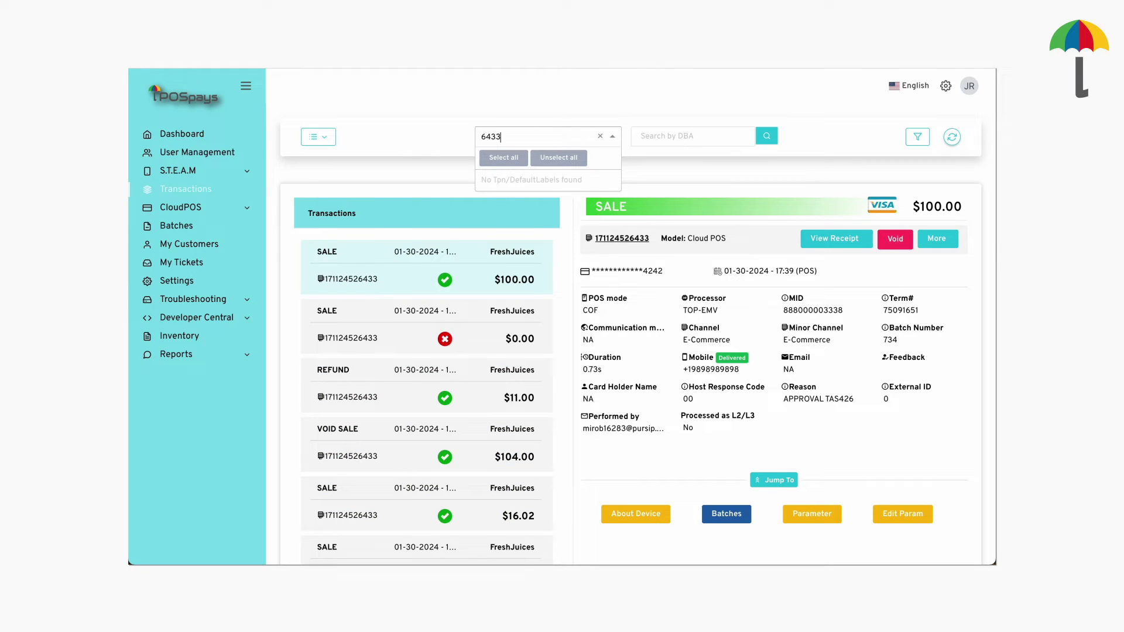
{"action": "left_click", "coordinate": [660, 135]}
{"action": "type", "text": "Fre"}
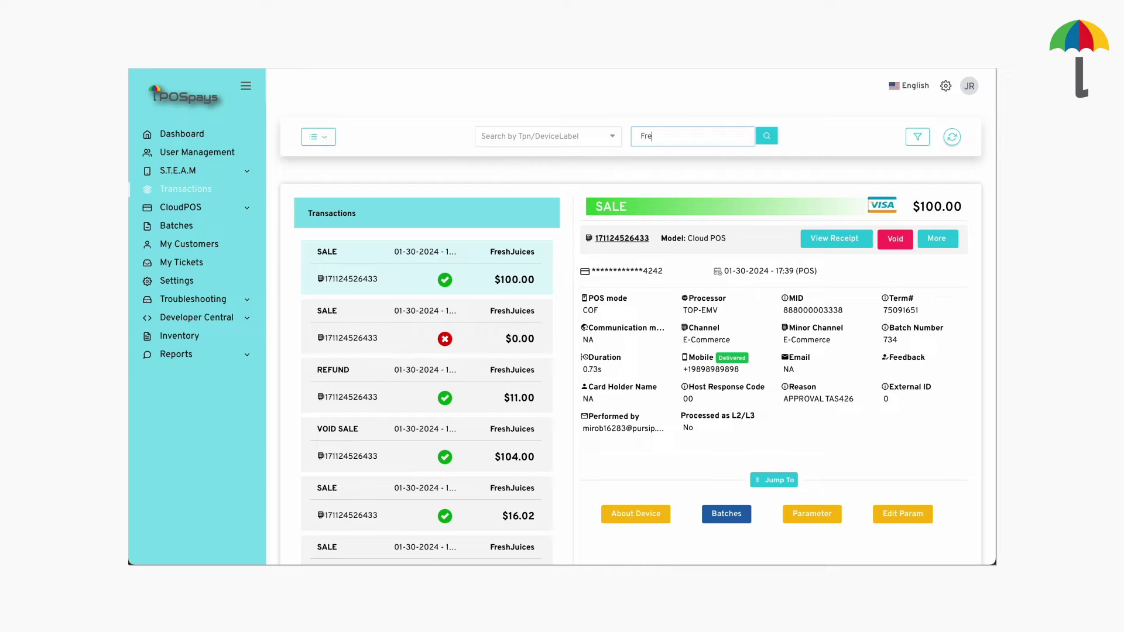
{"action": "type", "text": "shJuices"}
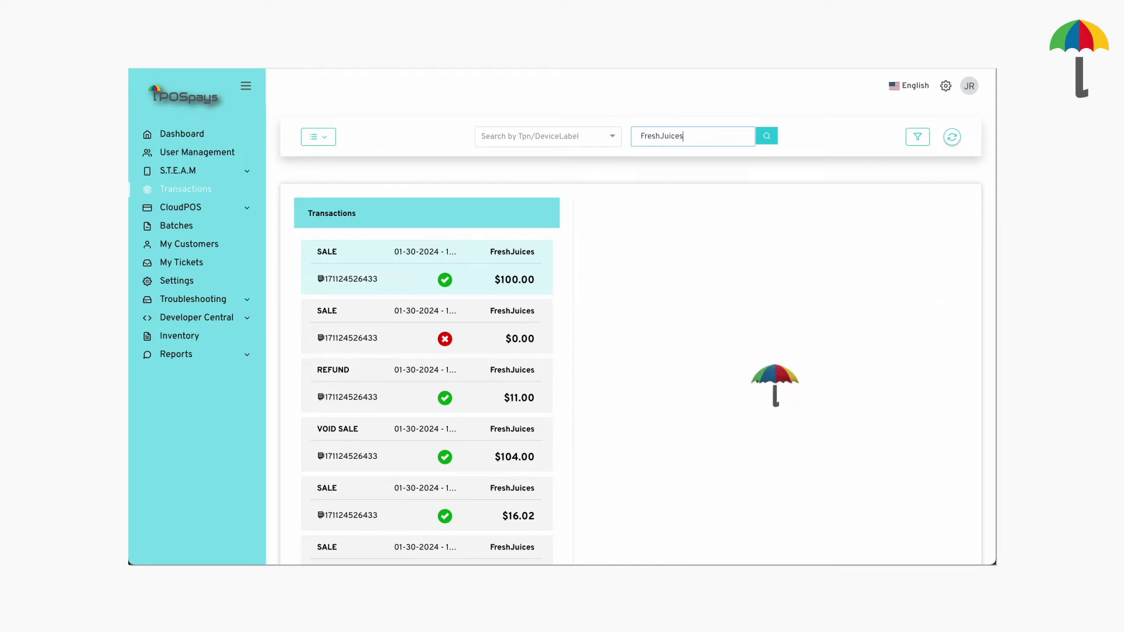
Download the transaction report as an Excel file, open it, and go to Batches
{"action": "left_click", "coordinate": [330, 142]}
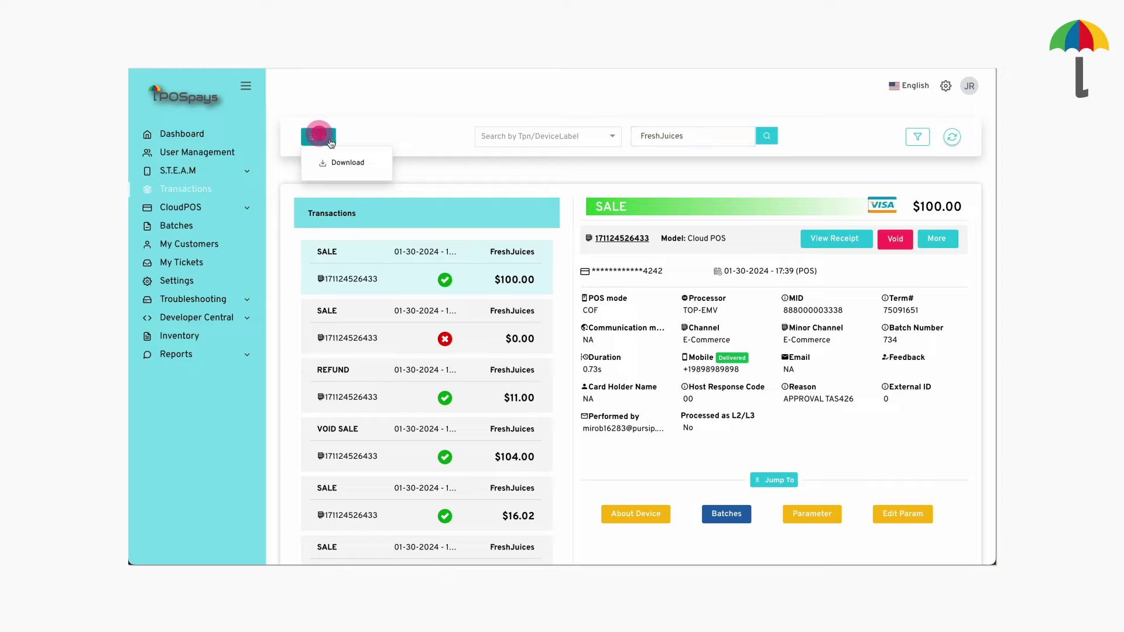
{"action": "left_click", "coordinate": [351, 163]}
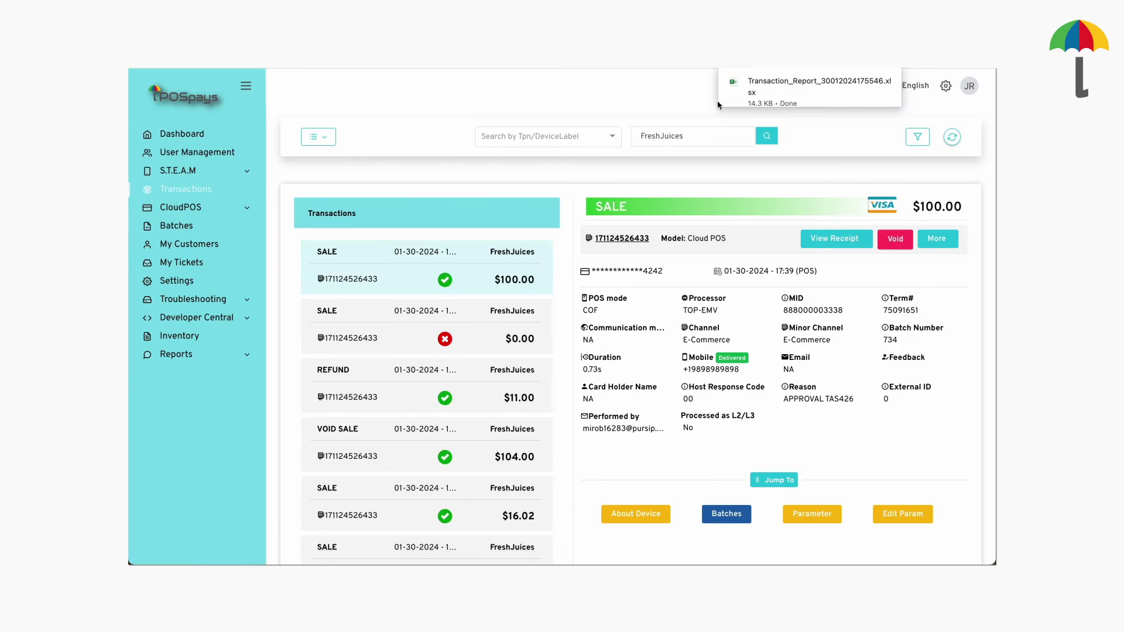
{"action": "left_click", "coordinate": [773, 84]}
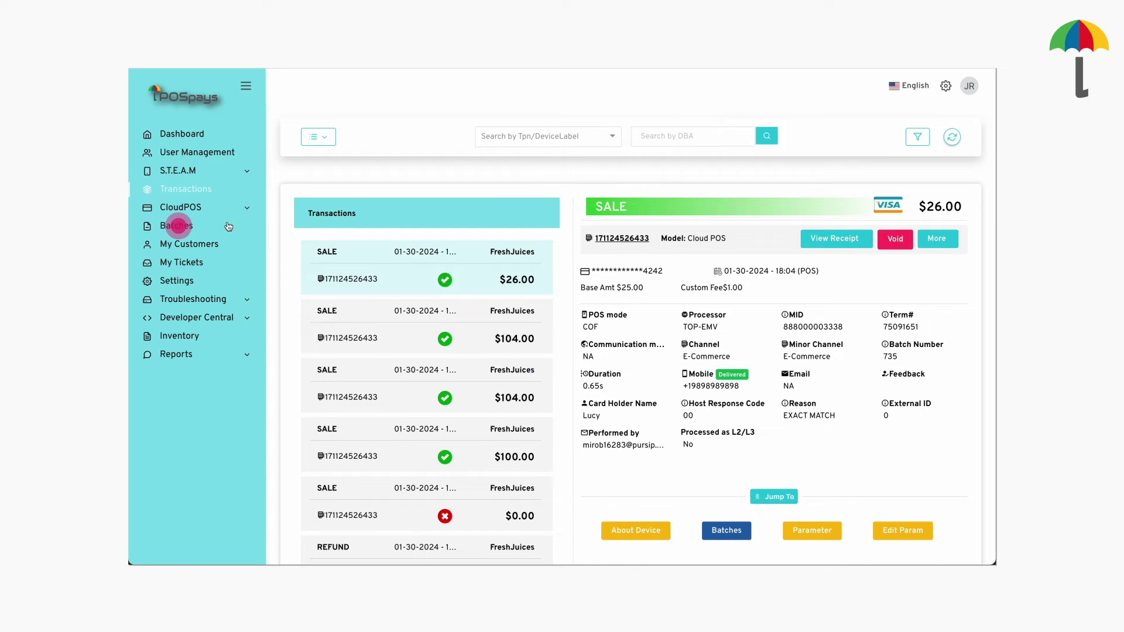
{"action": "left_click", "coordinate": [188, 226]}
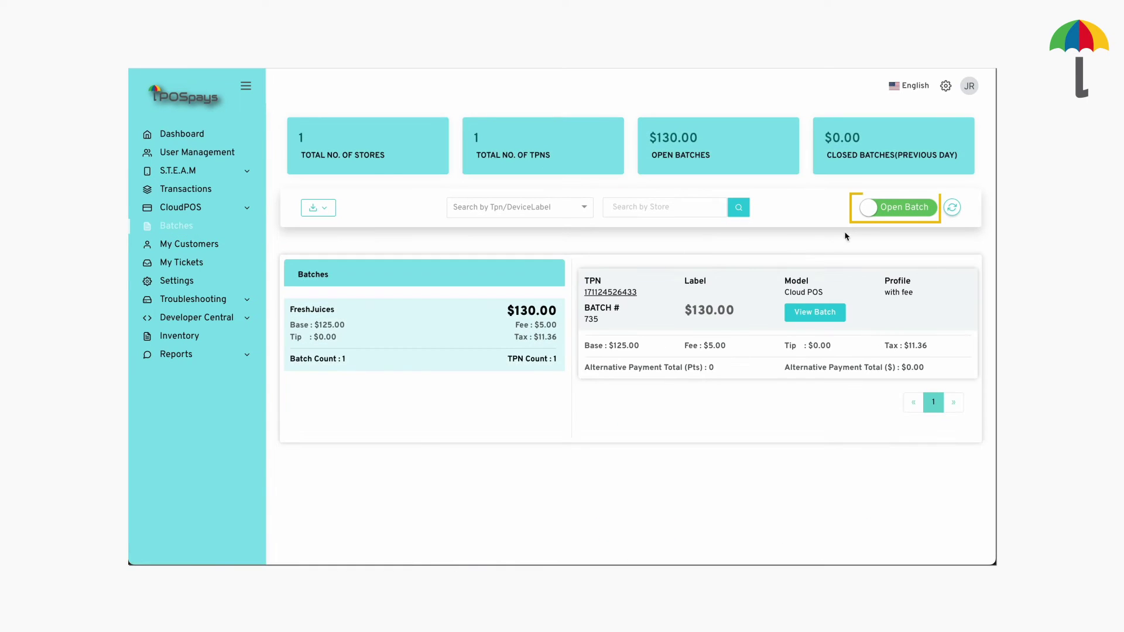
Filter open batches to terminal 6433 and view batch 736's details
{"action": "left_click", "coordinate": [870, 215]}
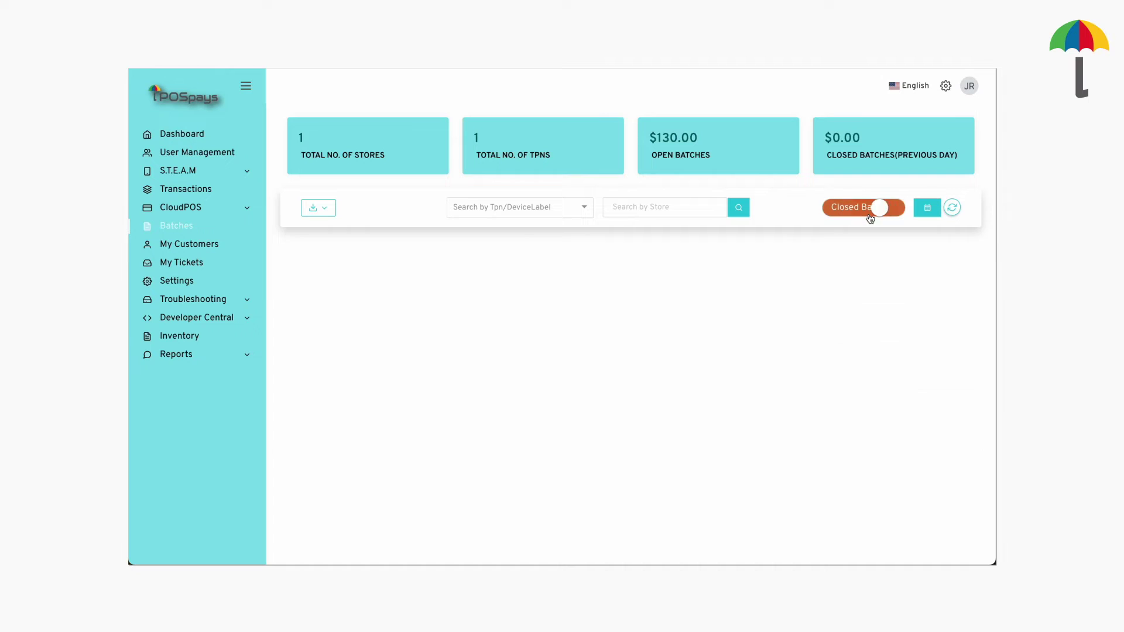
{"action": "left_click", "coordinate": [869, 215]}
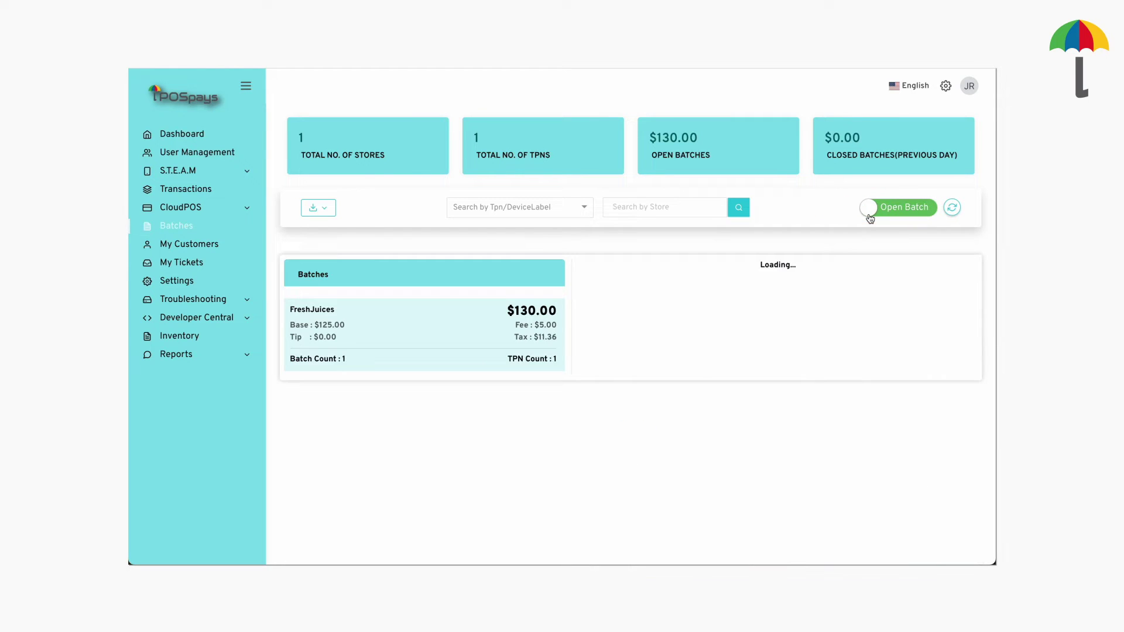
{"action": "left_click", "coordinate": [515, 211]}
{"action": "type", "text": "6433"}
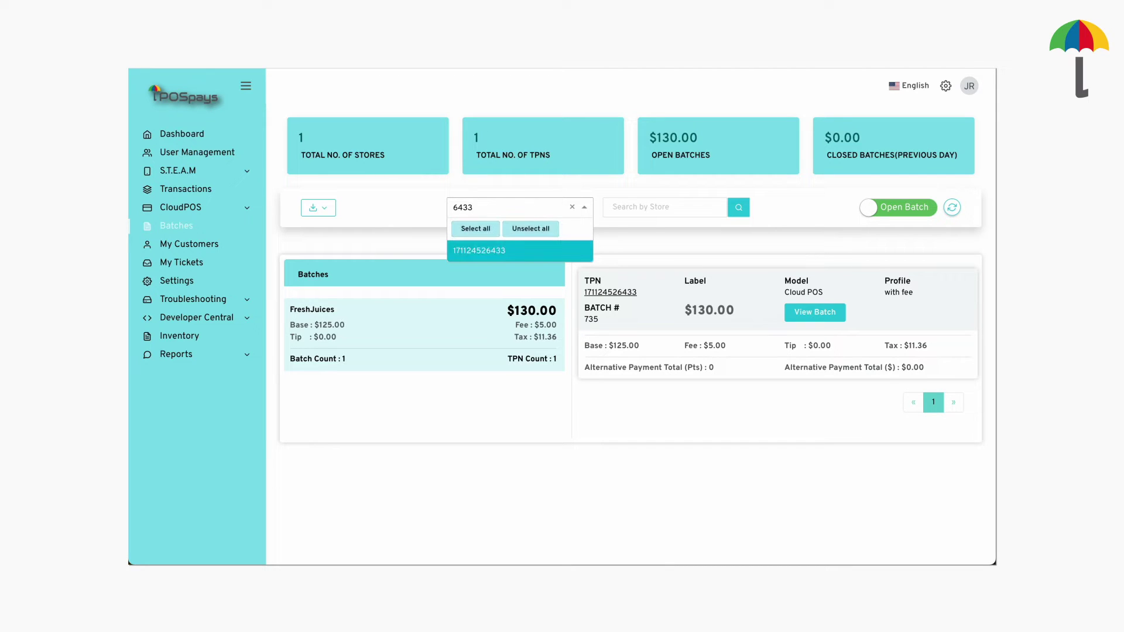
{"action": "left_click", "coordinate": [532, 250]}
{"action": "left_click", "coordinate": [804, 316]}
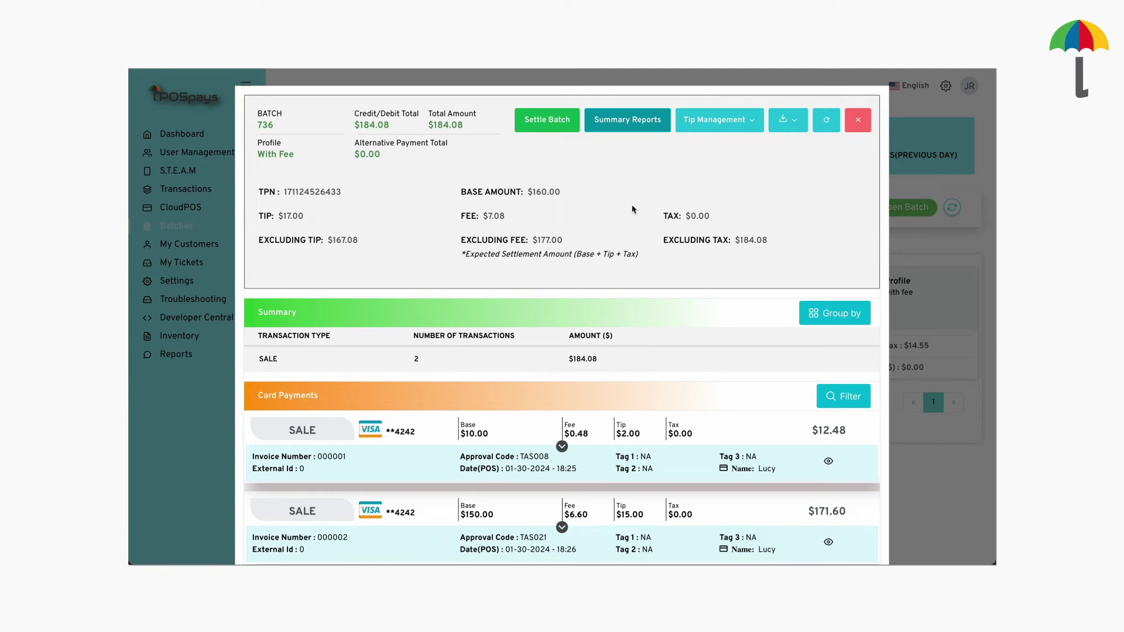
Add a 1.00 tip adjustment to invoices 000002 and 000001 in batch 736
{"action": "left_click", "coordinate": [749, 120]}
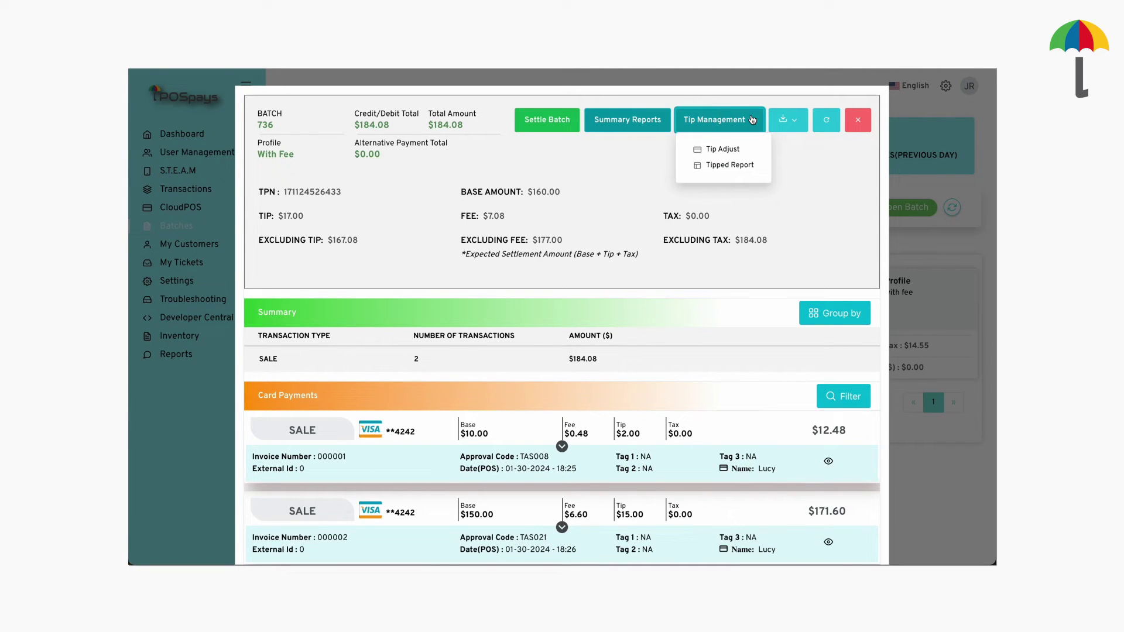
{"action": "left_click", "coordinate": [733, 148]}
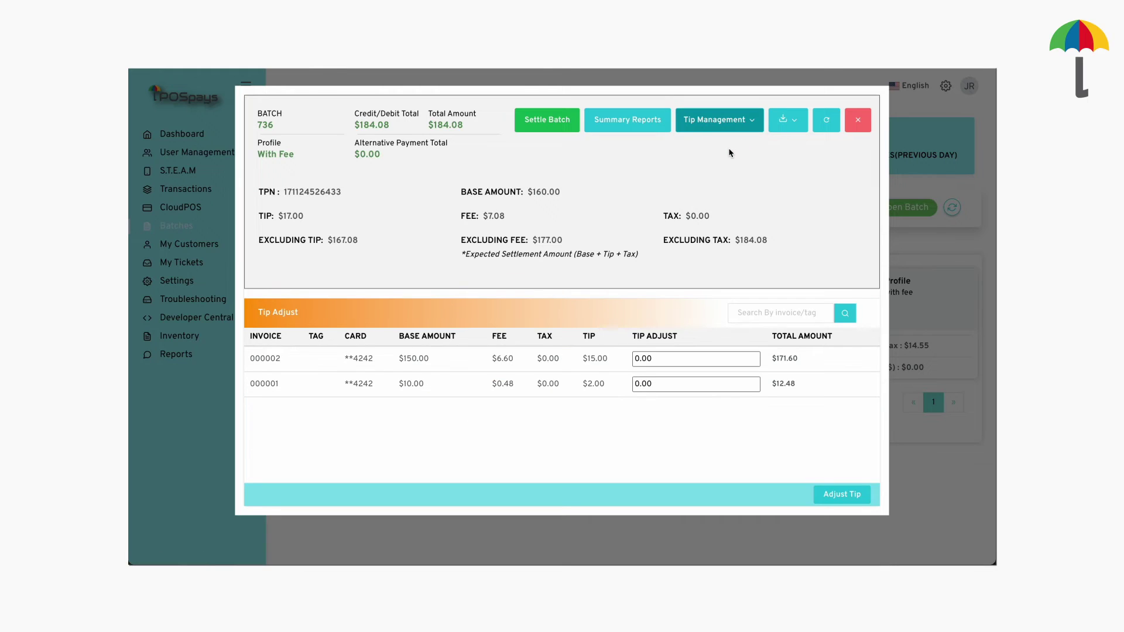
{"action": "double_click", "coordinate": [668, 357]}
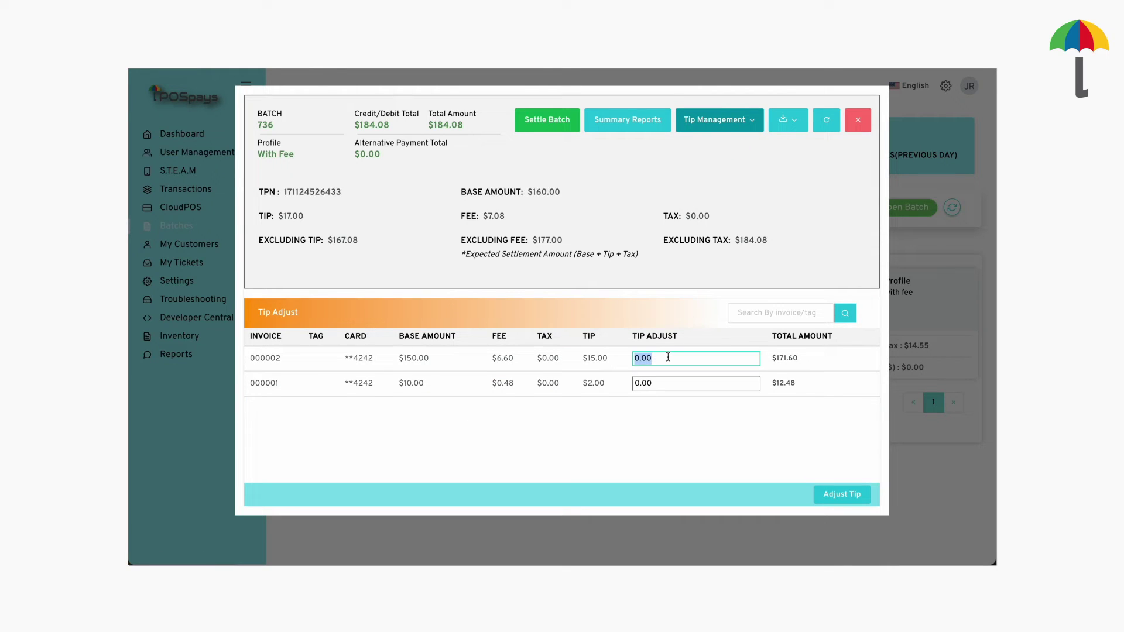
{"action": "type", "text": "1.00"}
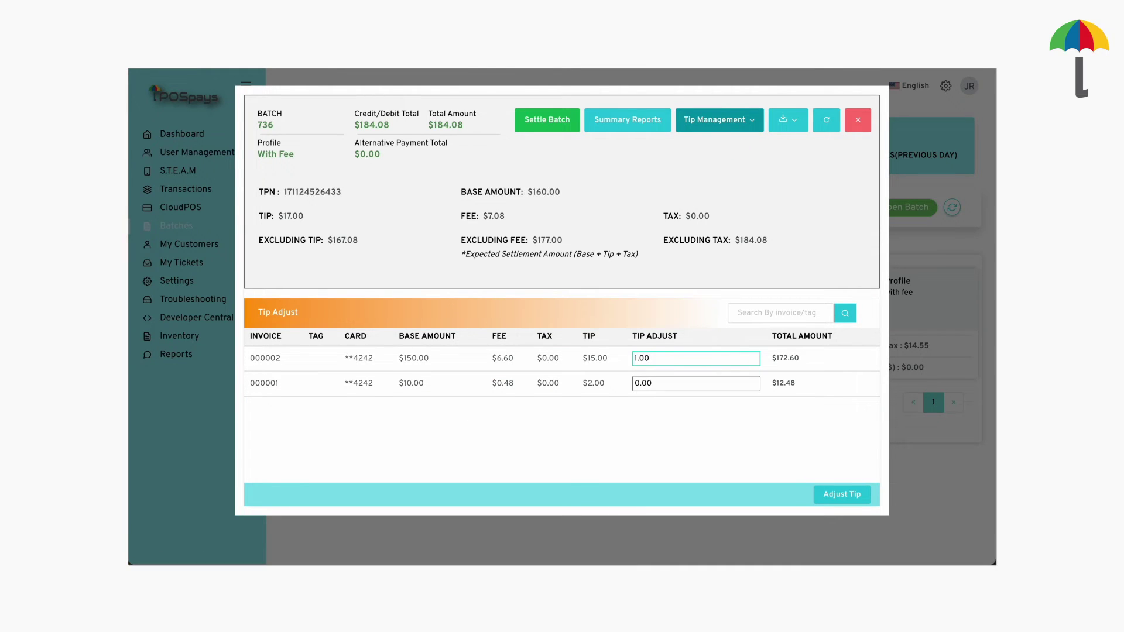
{"action": "double_click", "coordinate": [660, 383]}
{"action": "type", "text": "1.00"}
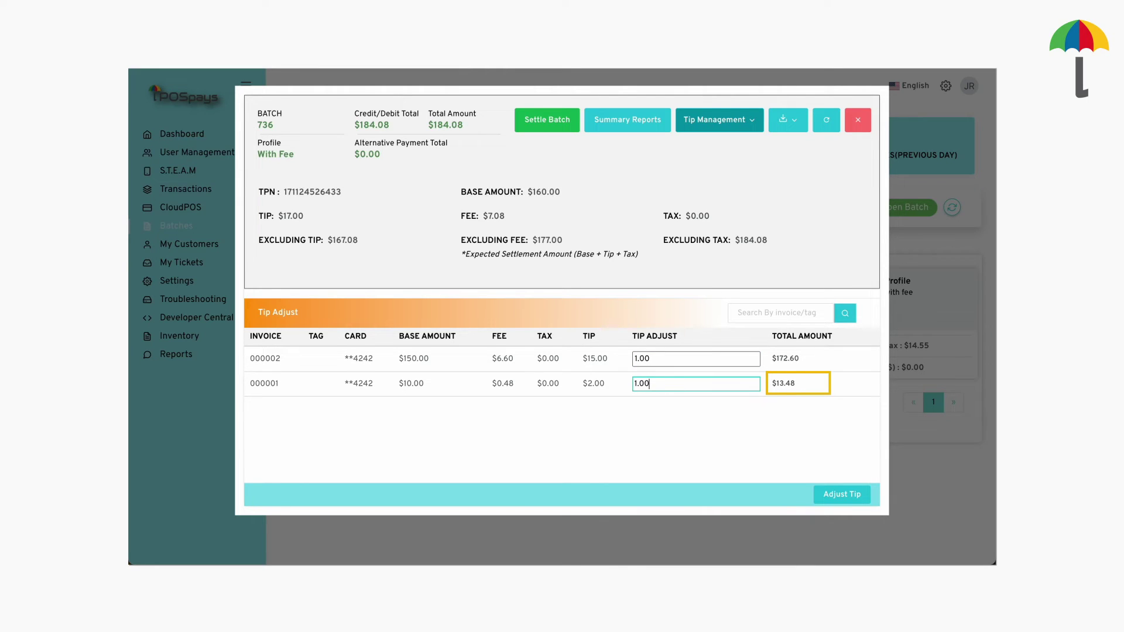
{"action": "left_click", "coordinate": [836, 495]}
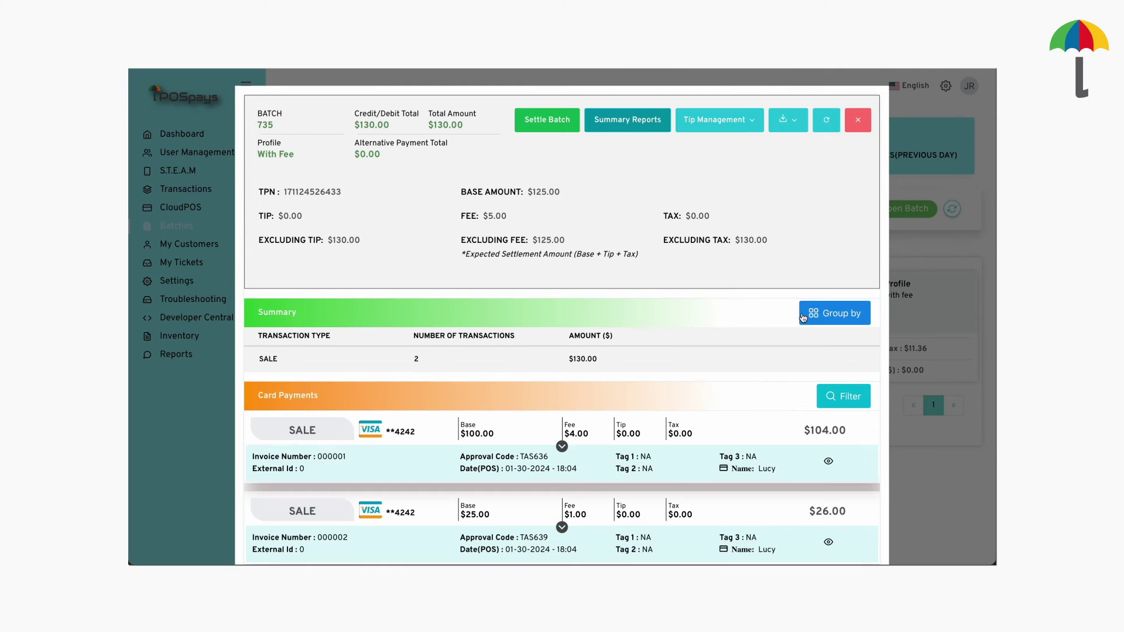
{"action": "left_click", "coordinate": [545, 120]}
Settle batch 735, export its report as Excel, and list closed batches
{"action": "left_click", "coordinate": [662, 361]}
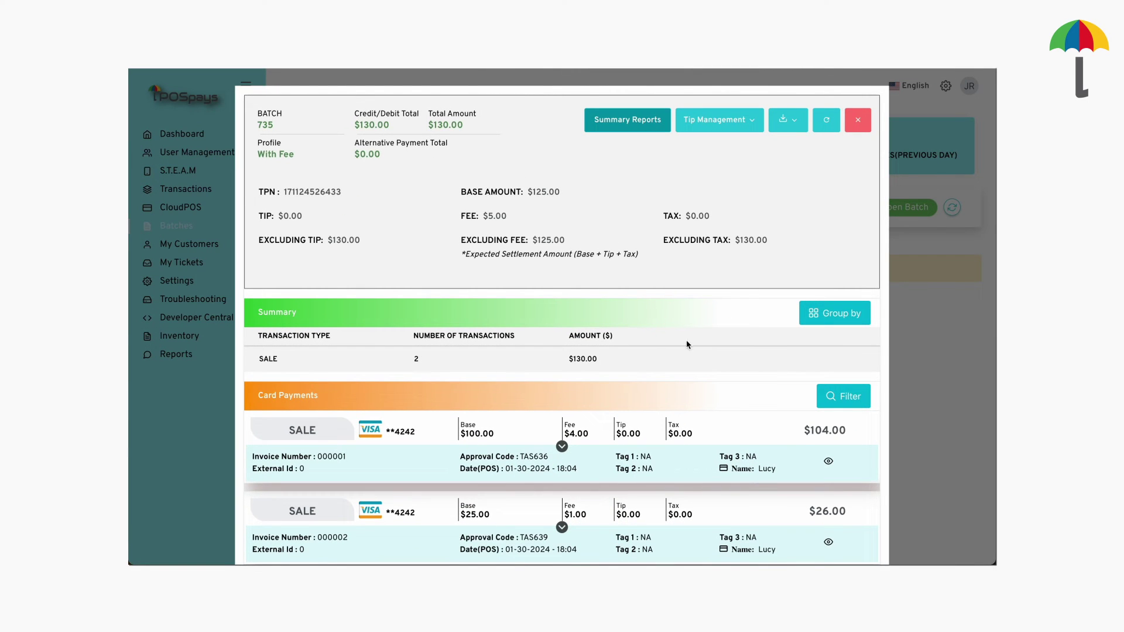
{"action": "left_click", "coordinate": [794, 121]}
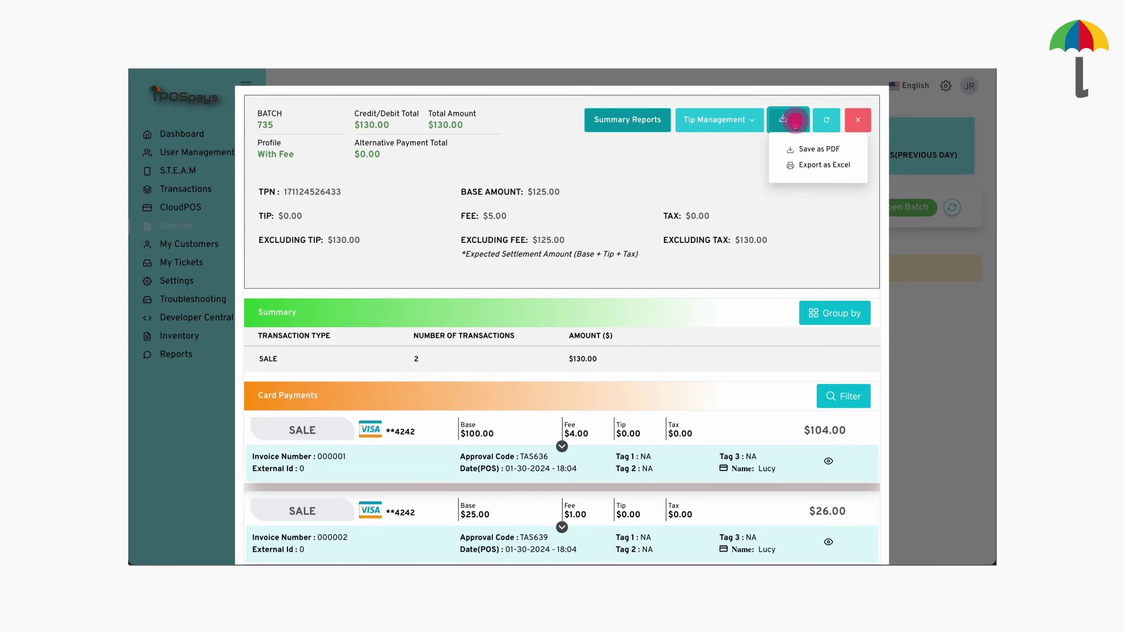
{"action": "left_click", "coordinate": [808, 166]}
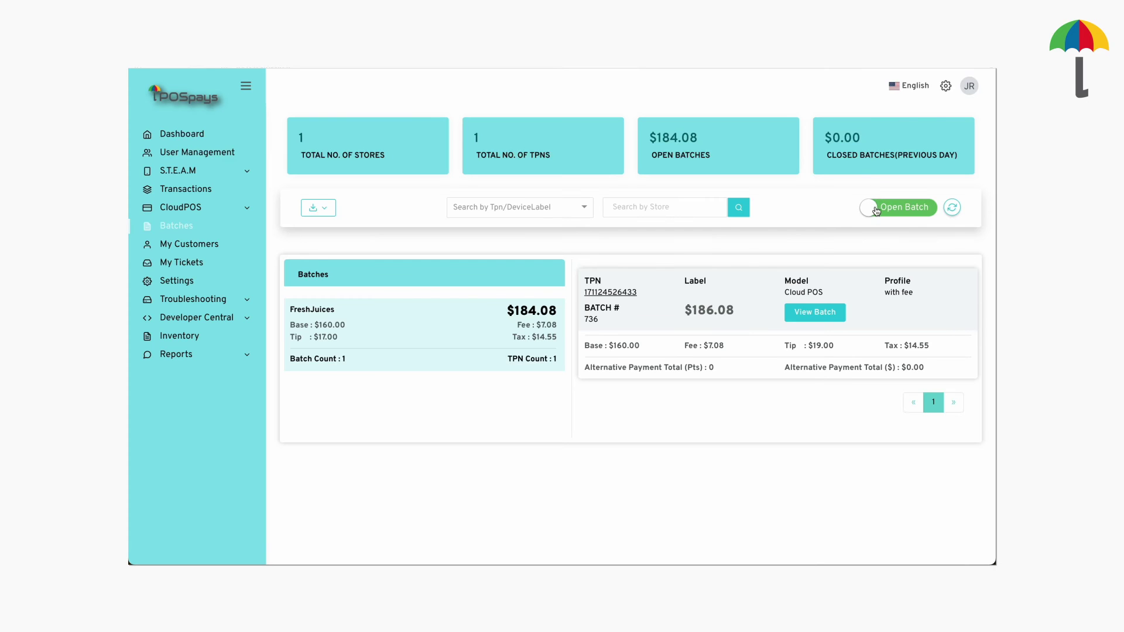
{"action": "left_click", "coordinate": [876, 210]}
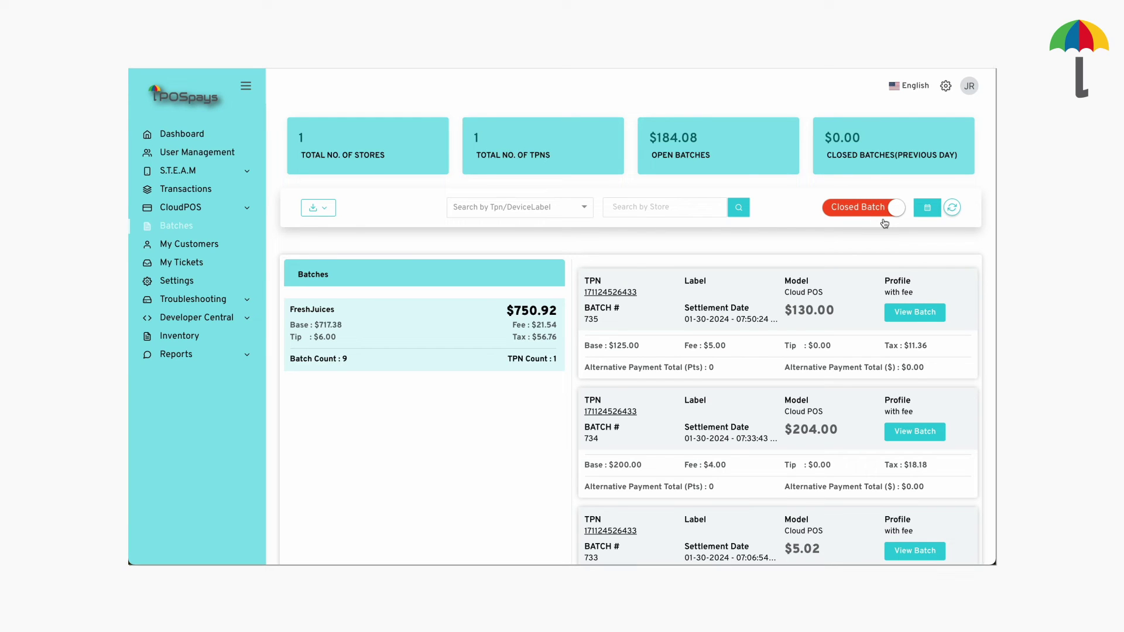
{"action": "left_click", "coordinate": [902, 312]}
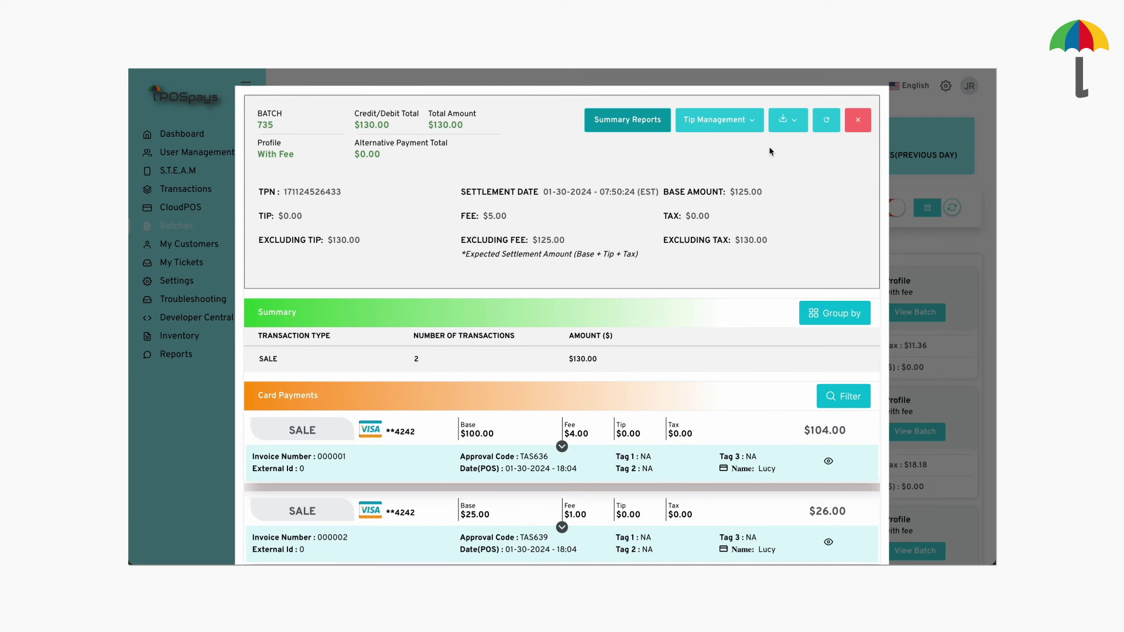
{"action": "left_click", "coordinate": [794, 124]}
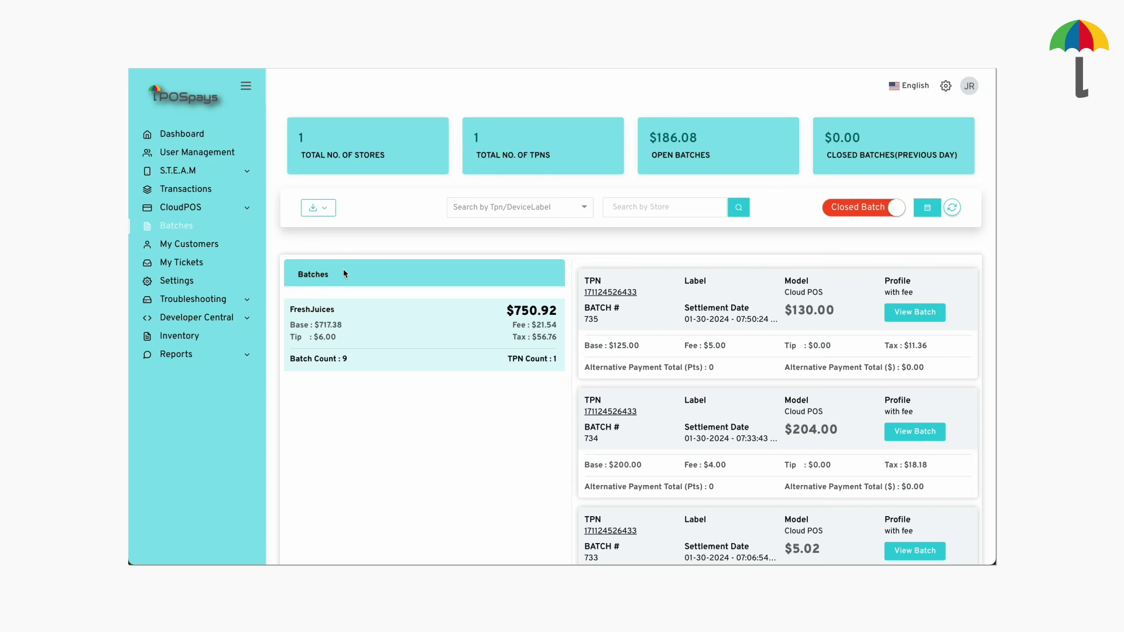
{"action": "left_click", "coordinate": [211, 356]}
Set the Batch Report to store FreshJuices, from 01-30-2024 to 01-30-2024
{"action": "left_click", "coordinate": [196, 386]}
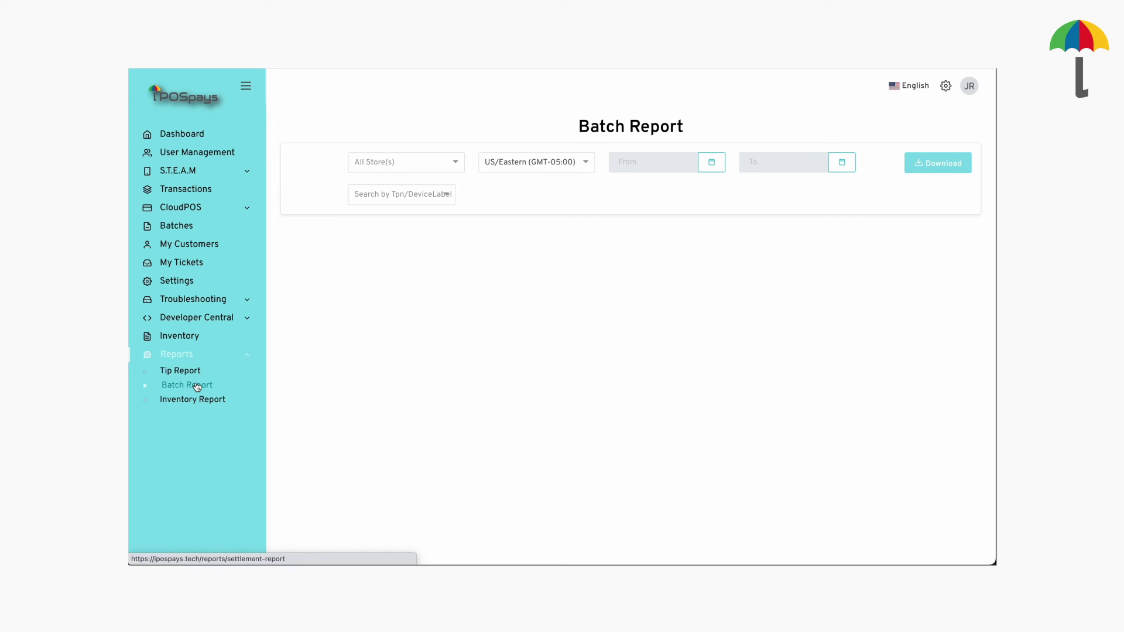
{"action": "left_click", "coordinate": [395, 163]}
{"action": "left_click", "coordinate": [396, 204]}
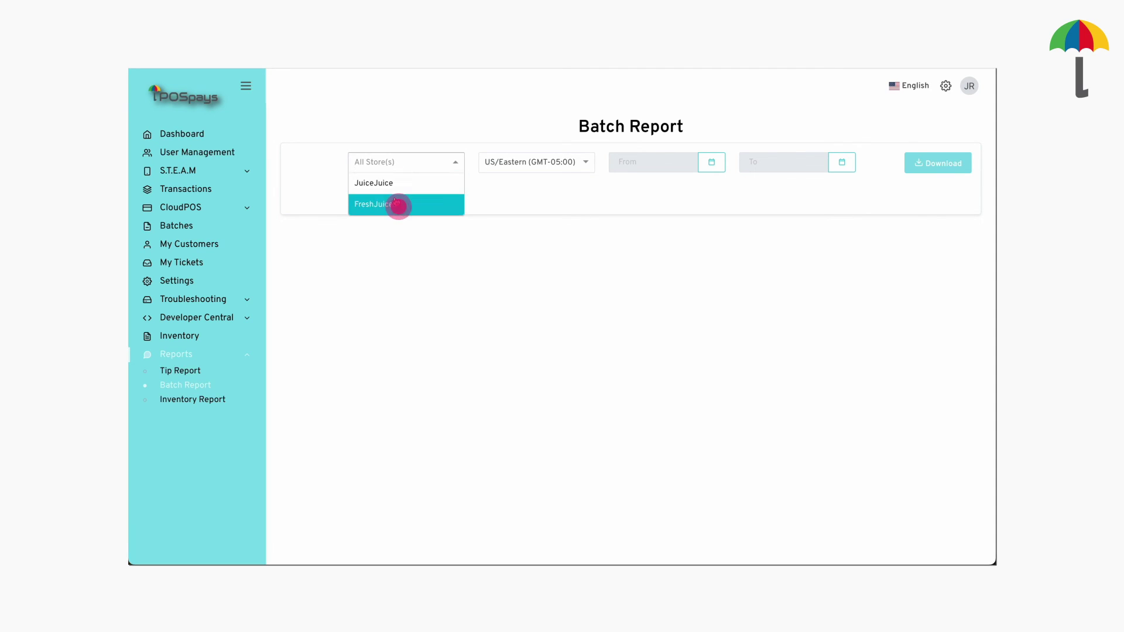
{"action": "left_click", "coordinate": [714, 166]}
{"action": "left_click", "coordinate": [641, 304]}
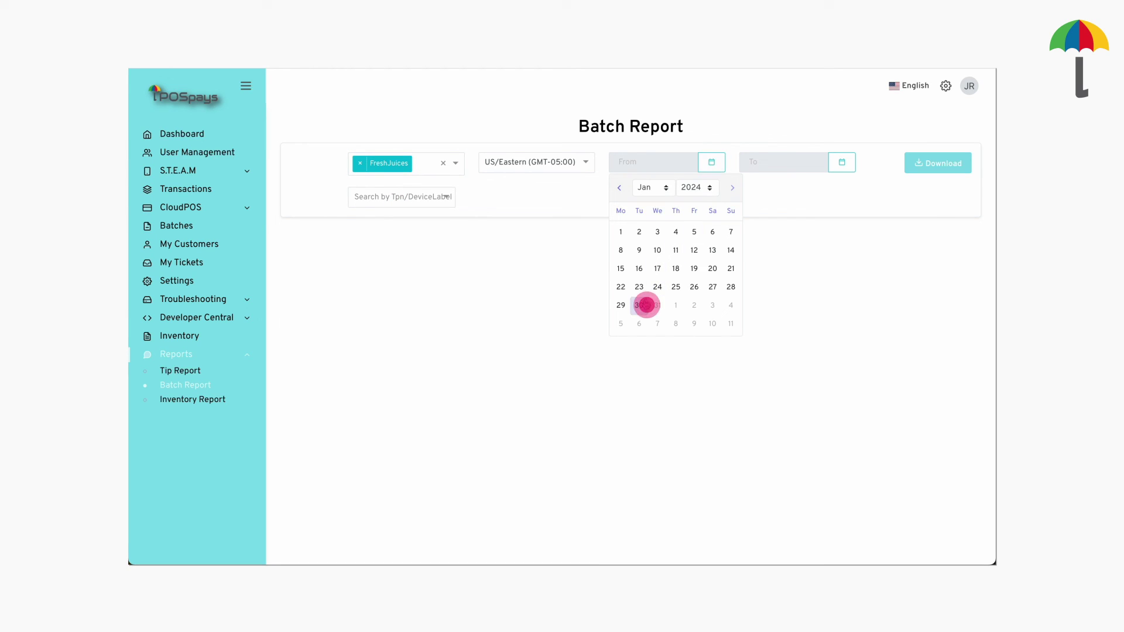
{"action": "left_click", "coordinate": [841, 163]}
{"action": "left_click", "coordinate": [769, 304]}
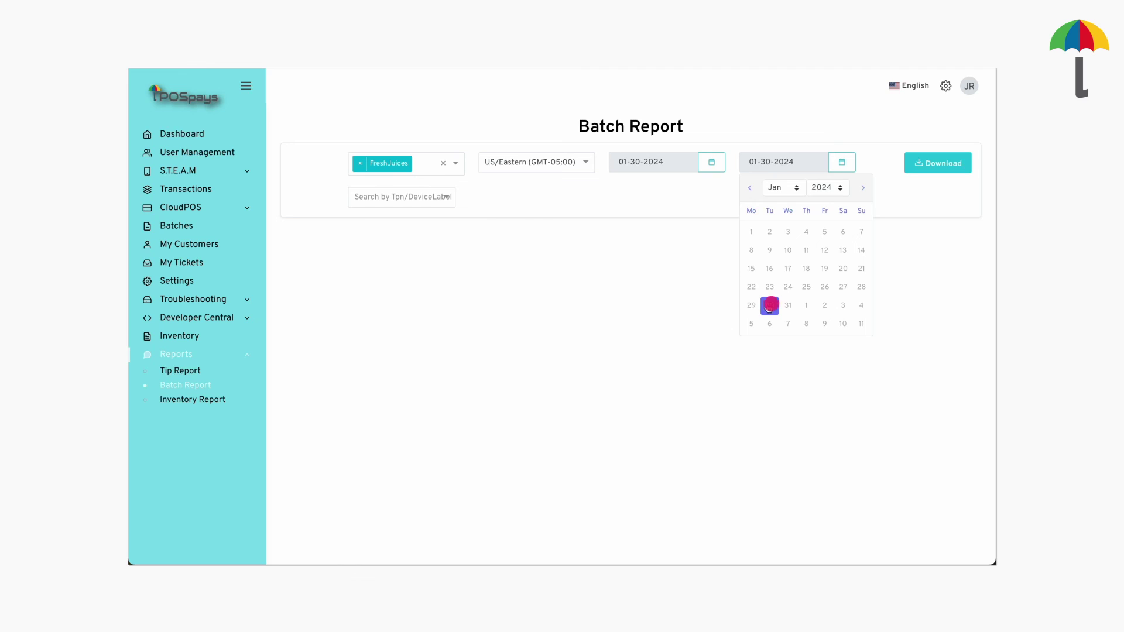
Add terminal 6433 to the filter, download the settlement report, and open it
{"action": "left_click", "coordinate": [373, 202]}
{"action": "type", "text": "6"}
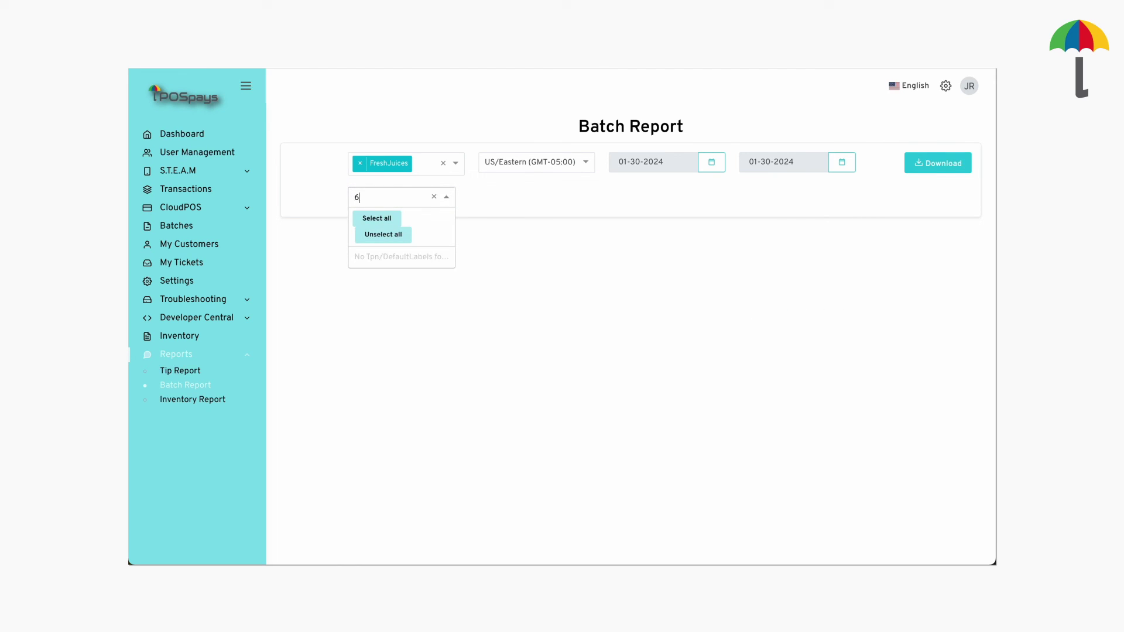
{"action": "type", "text": "433"}
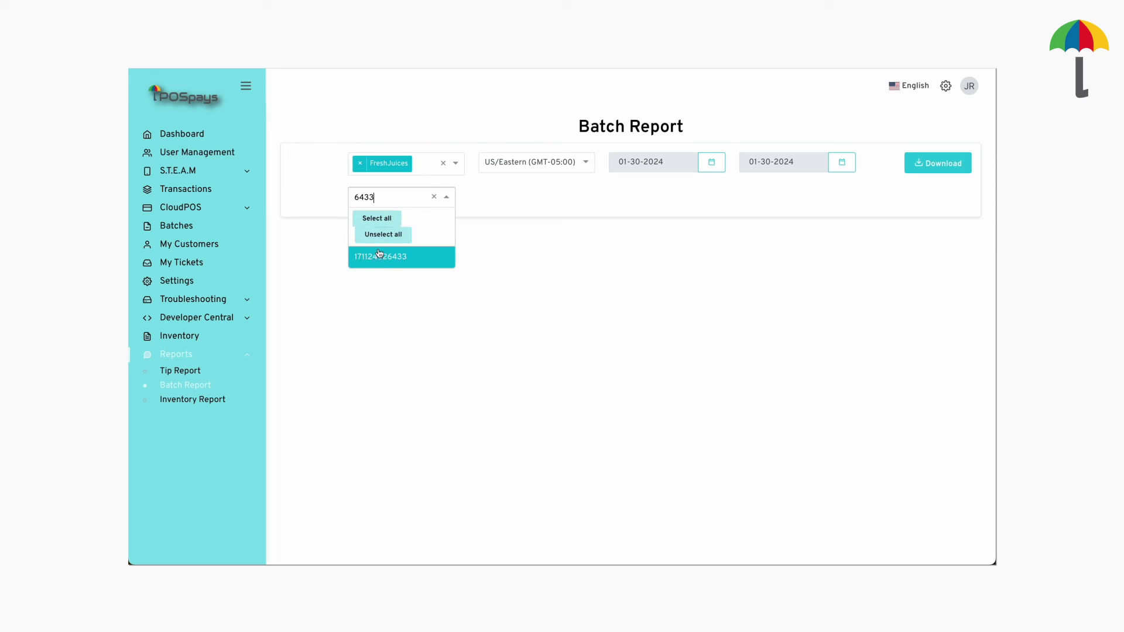
{"action": "left_click", "coordinate": [380, 258]}
{"action": "left_click", "coordinate": [940, 160]}
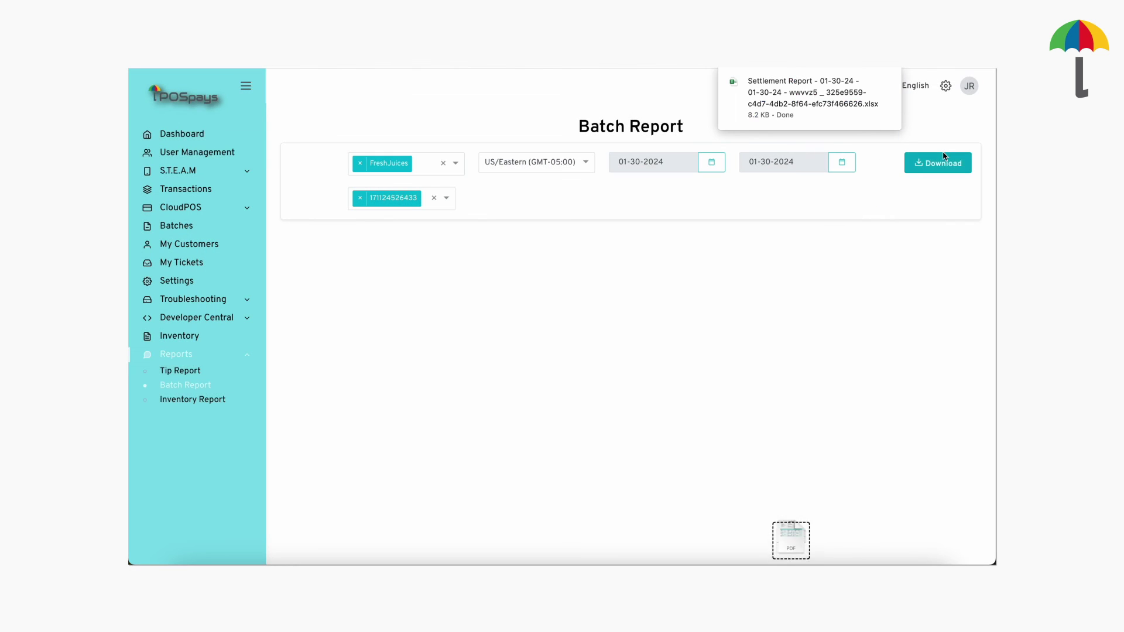
{"action": "left_click", "coordinate": [837, 96]}
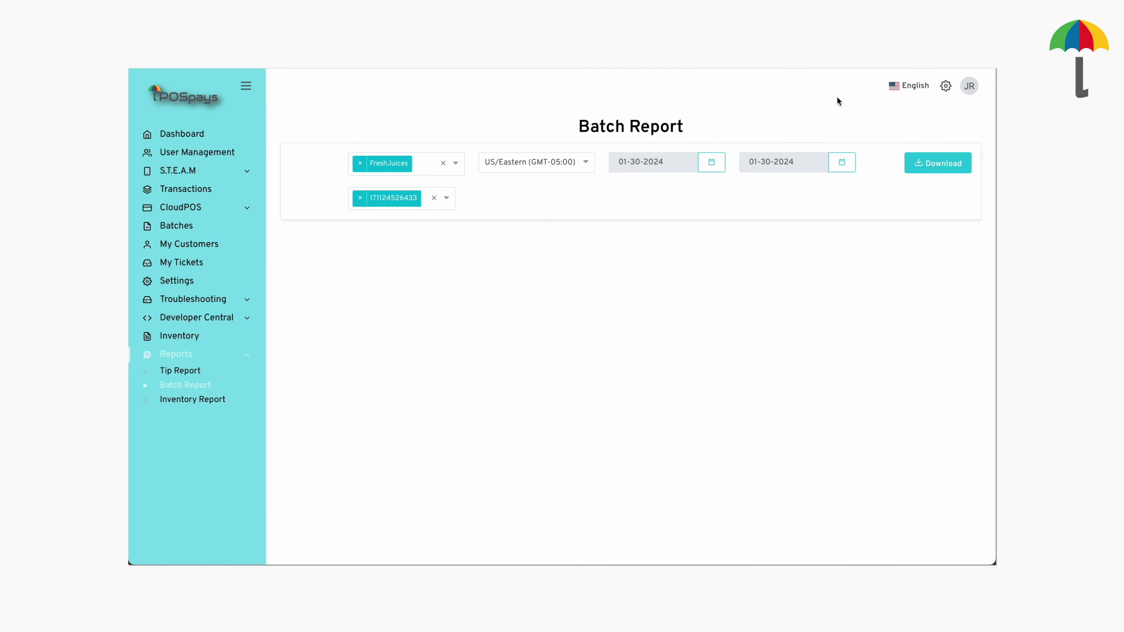